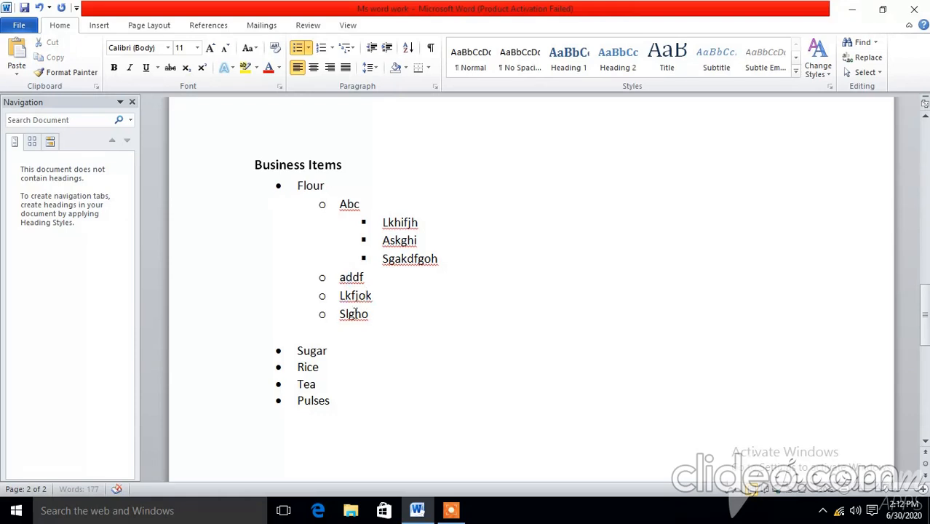
Step: Add three third-level bullets under Lkfjok in the Flour list: Gasagh, Gjhkj and Bnlh
left_click(367, 278)
key("Return")
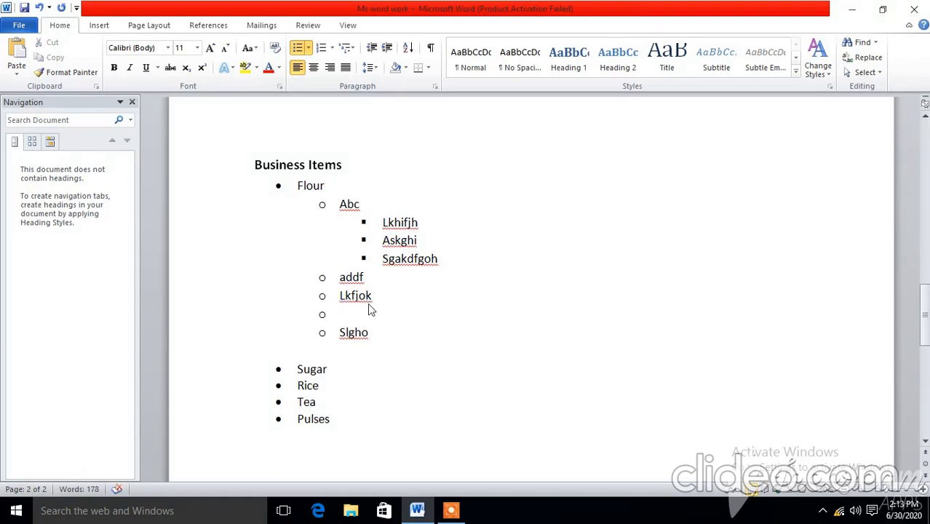
key("Tab")
type("gasagh")
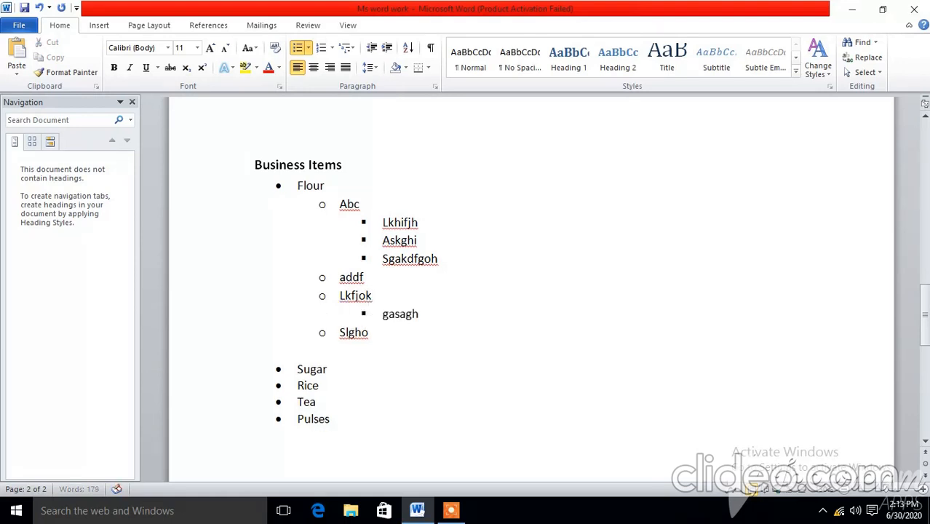
key("Return")
type("gjhkj")
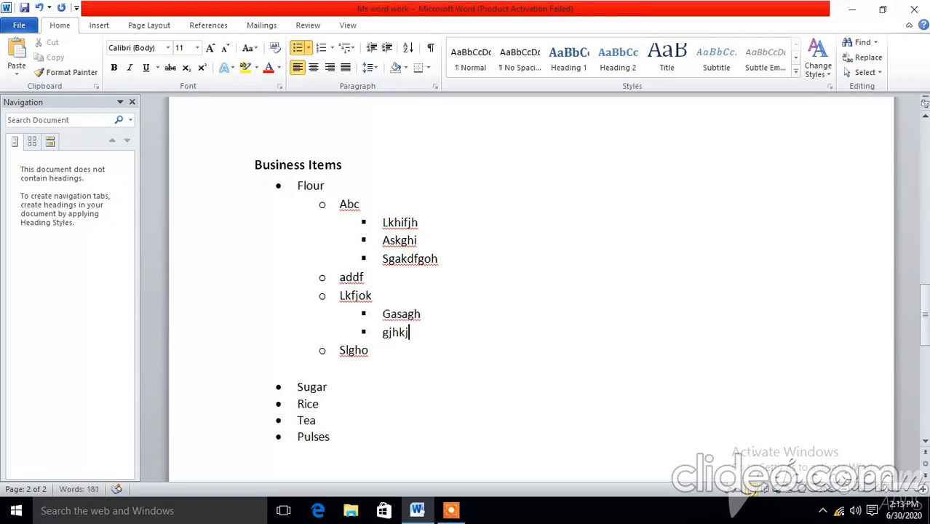
key("Return")
type("bnlh")
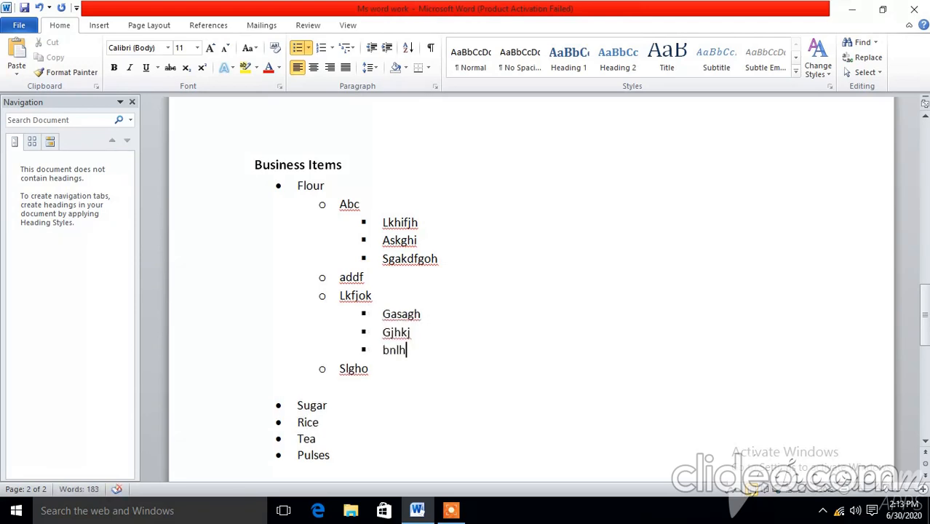
Step: Add a fourth-level bullet Hrfjhdf under Bnlh, with a fifth-level bullet dhdfj beneath it
key("Return")
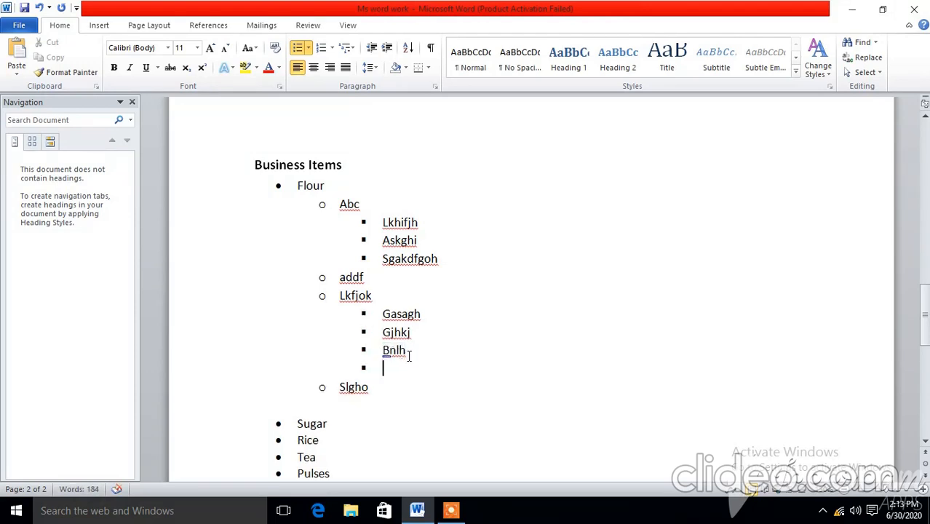
key("Tab")
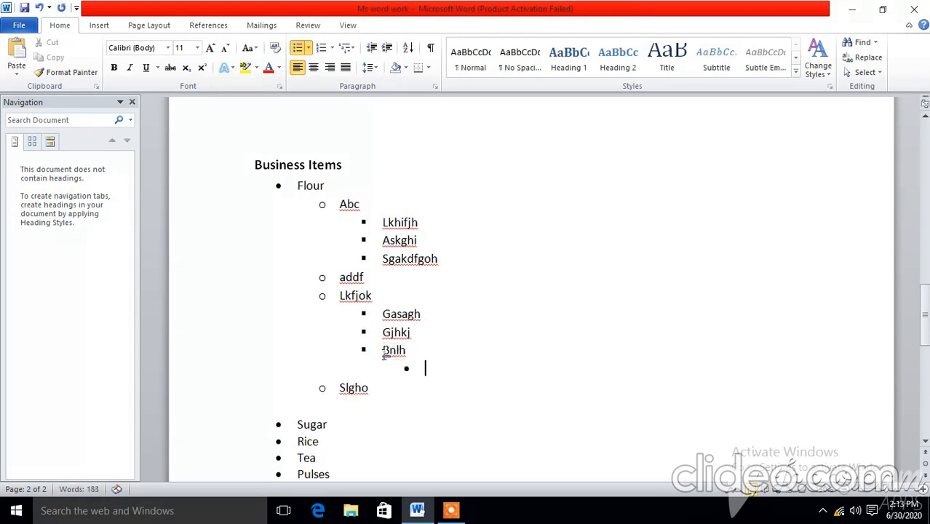
type("hrfjhdf")
key("Return")
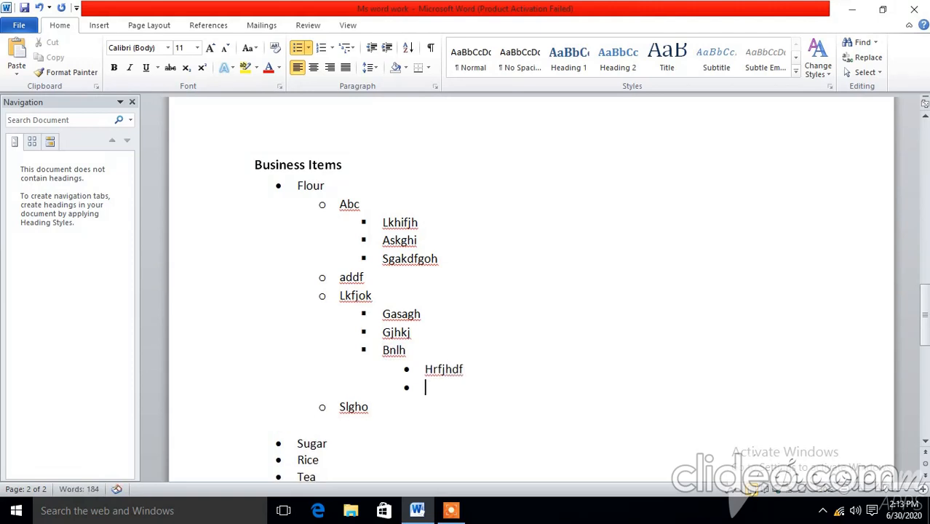
key("Tab")
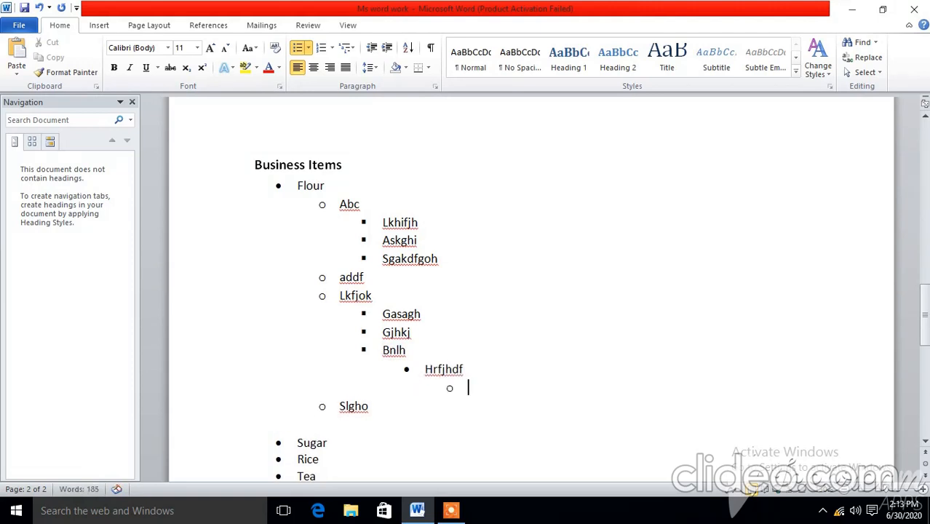
type("dhdfj")
scroll(501, 372, "down", 2)
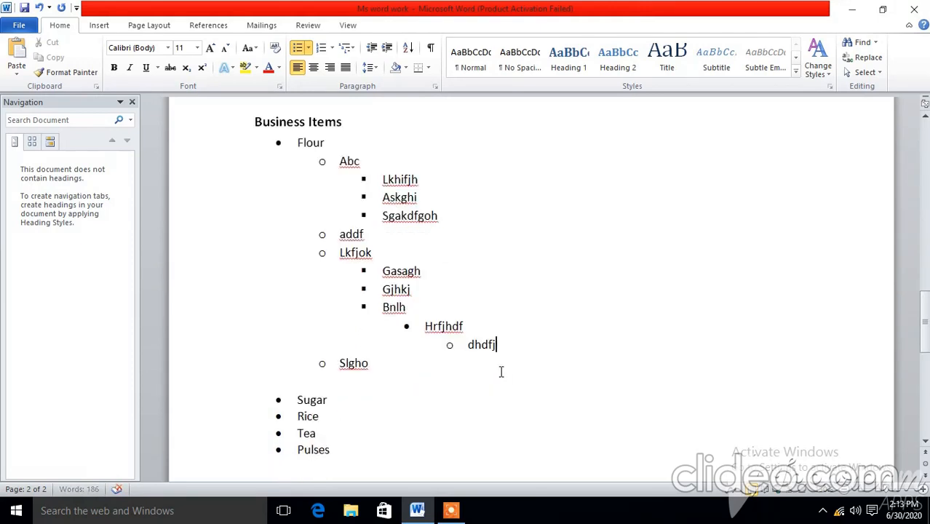
Step: Undo and redo the numbering and indent changes on the Flour sub-items until their hollow round bullets are restored
scroll(501, 372, "up", 1)
left_click(353, 234)
key("ctrl+z")
key("ctrl+z")
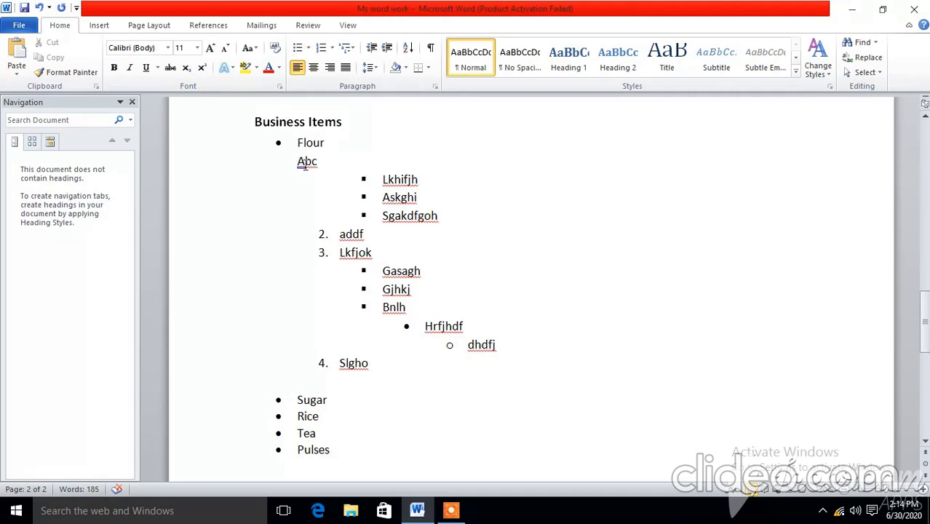
key("ctrl+y")
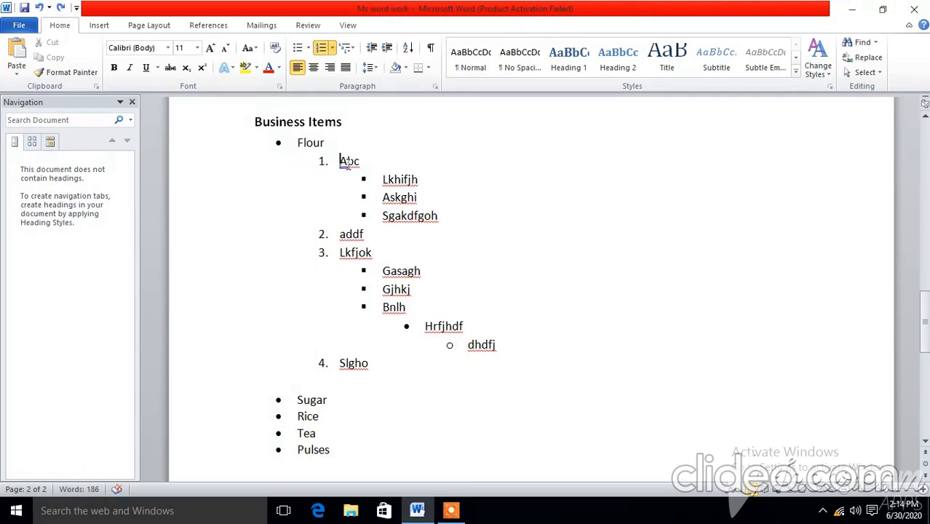
key("ctrl+z")
key("ctrl+z")
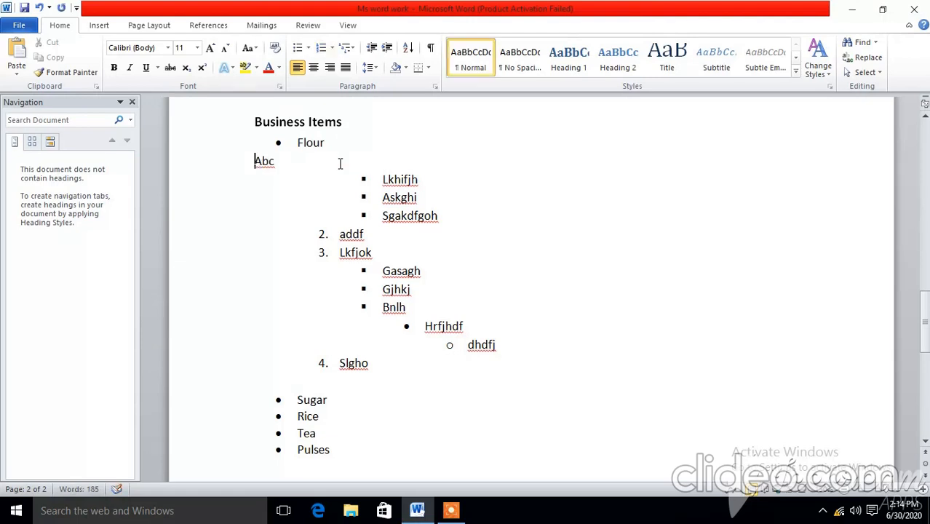
key("ctrl+y")
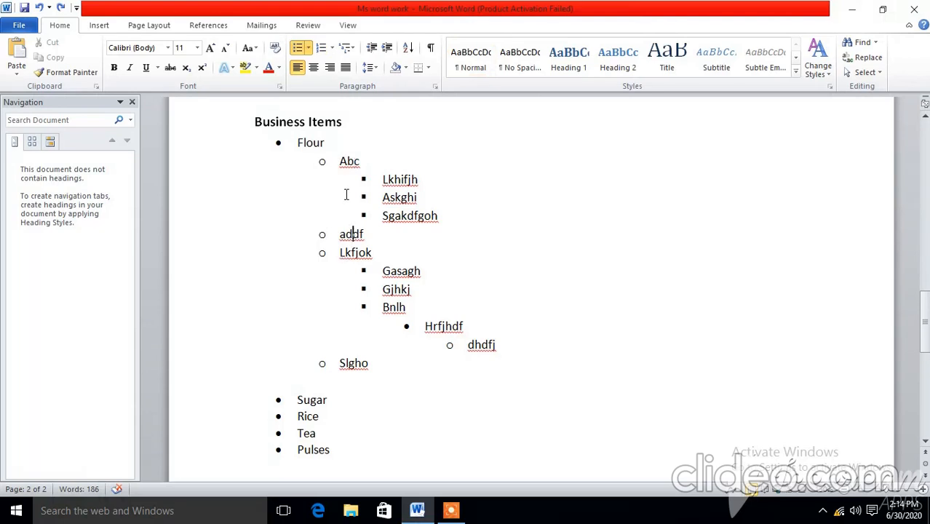
Step: Apply the 1., 2., 3. numbering format to the second-level items under Flour
left_click(332, 48)
left_click(338, 90)
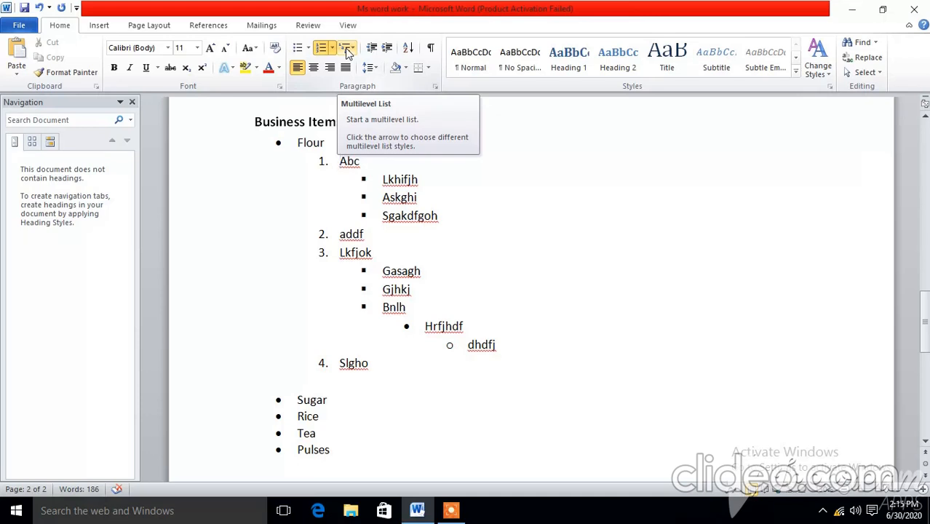
Step: Change the second-level items under Flour to solid round bullets
left_click(300, 51)
right_click(302, 56)
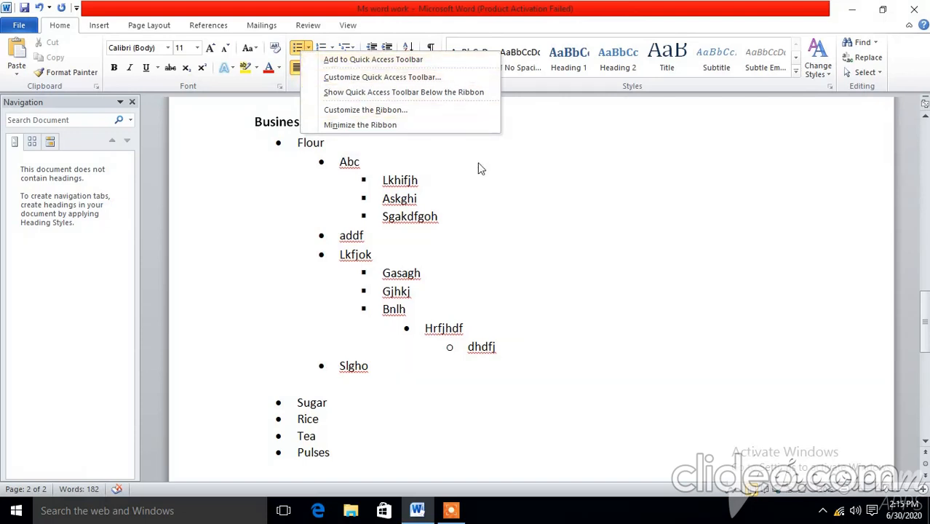
left_click(512, 177)
Step: Start defining a new bullet for the second-level items, keeping Left alignment, and view the available picture bullets without choosing one
left_click(309, 48)
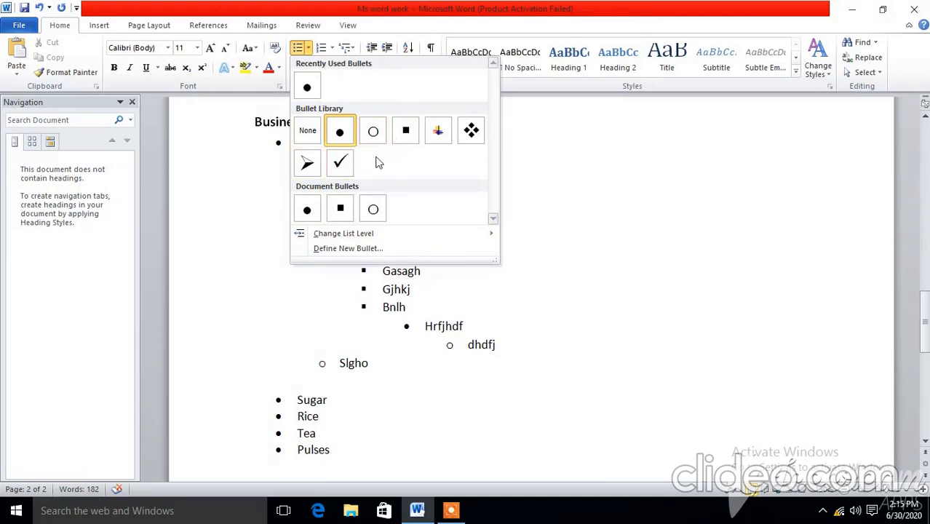
mouse_move(373, 235)
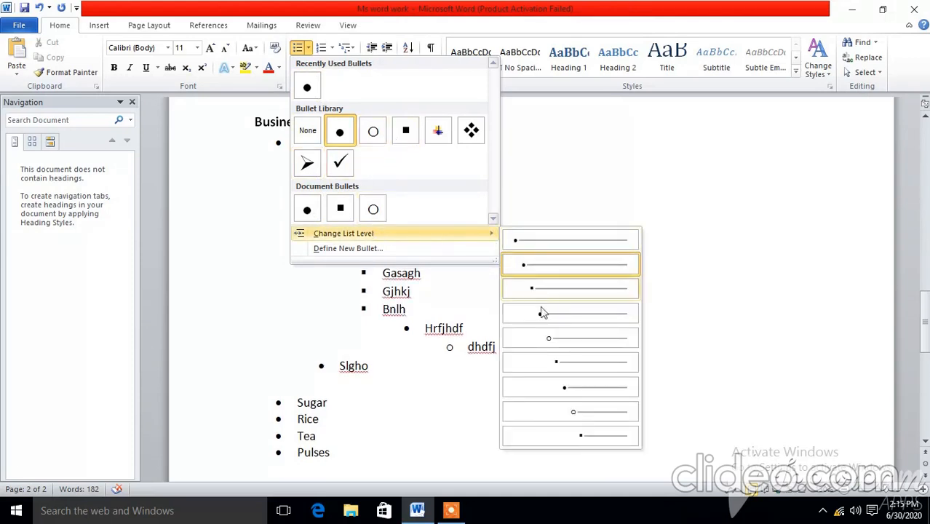
left_click(367, 249)
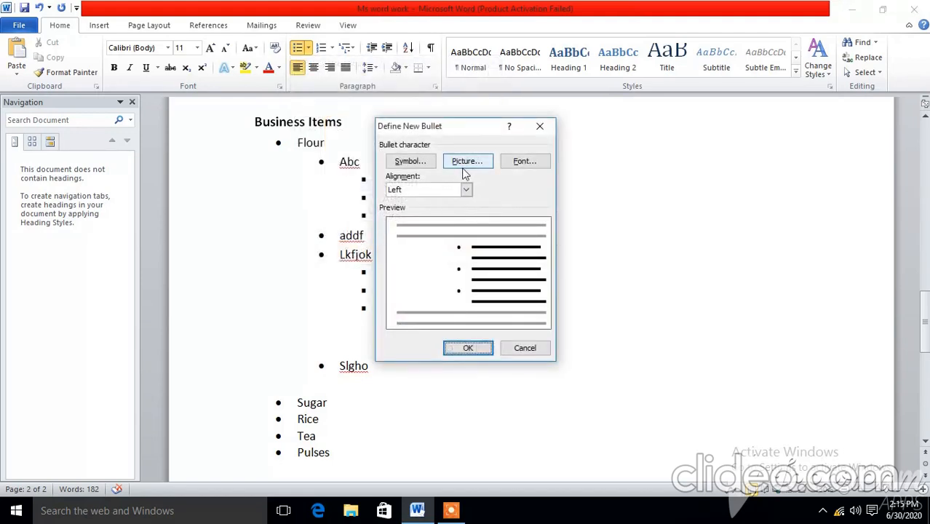
left_click(466, 189)
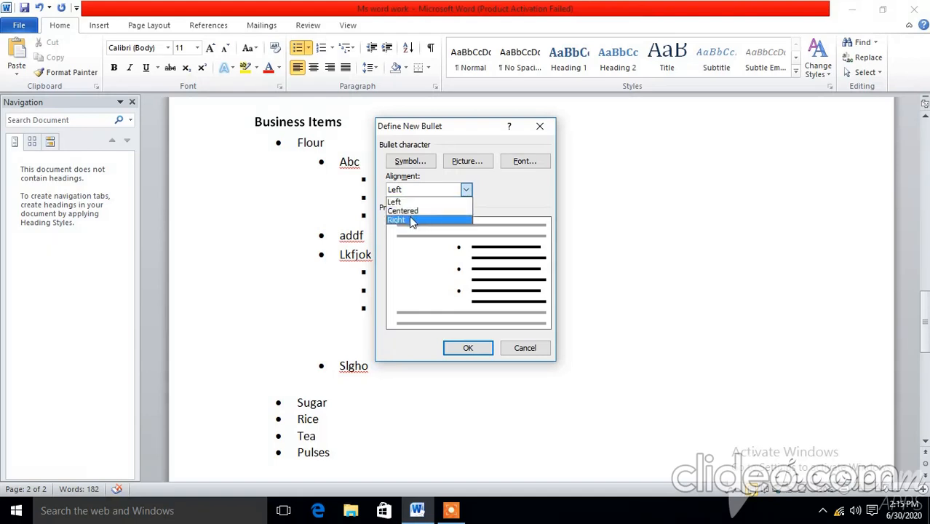
left_click(466, 190)
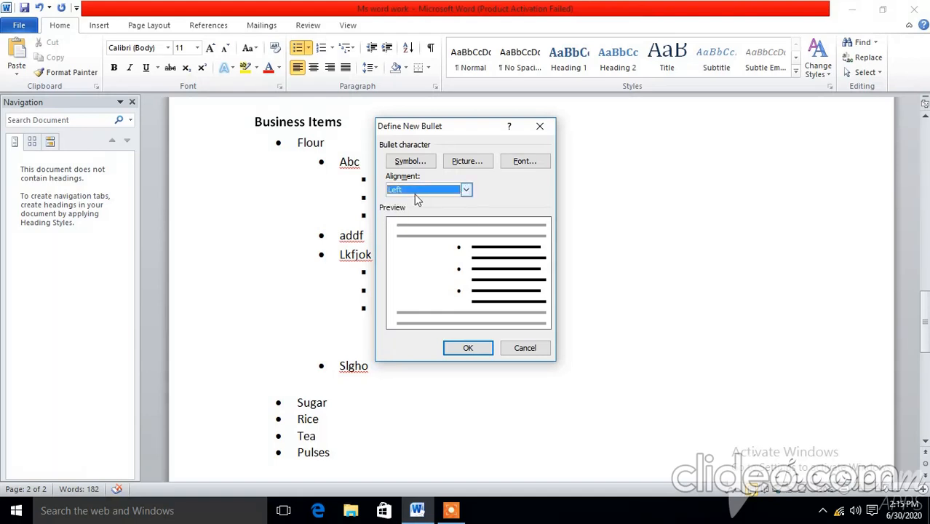
left_click(474, 160)
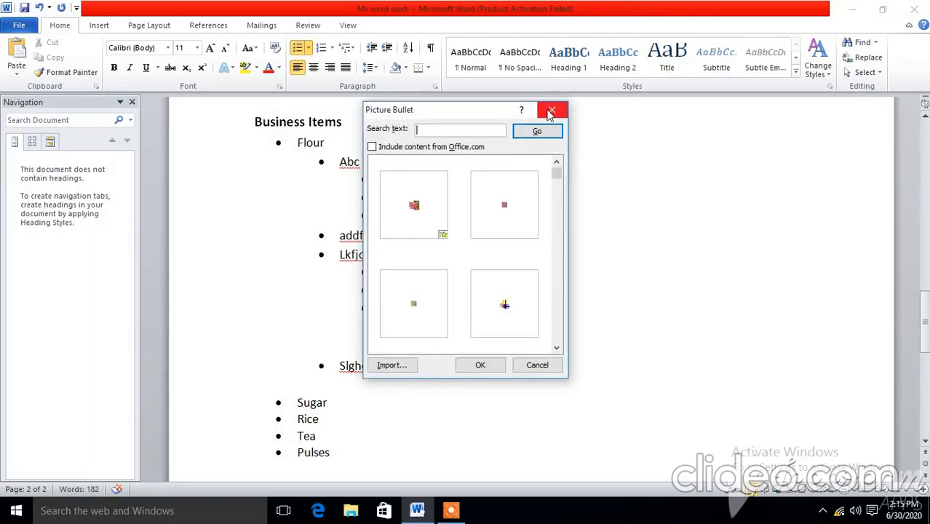
left_click(551, 109)
Step: Set the new bullet's font color to the dark blue theme color and apply it to the second-level items
left_click(523, 161)
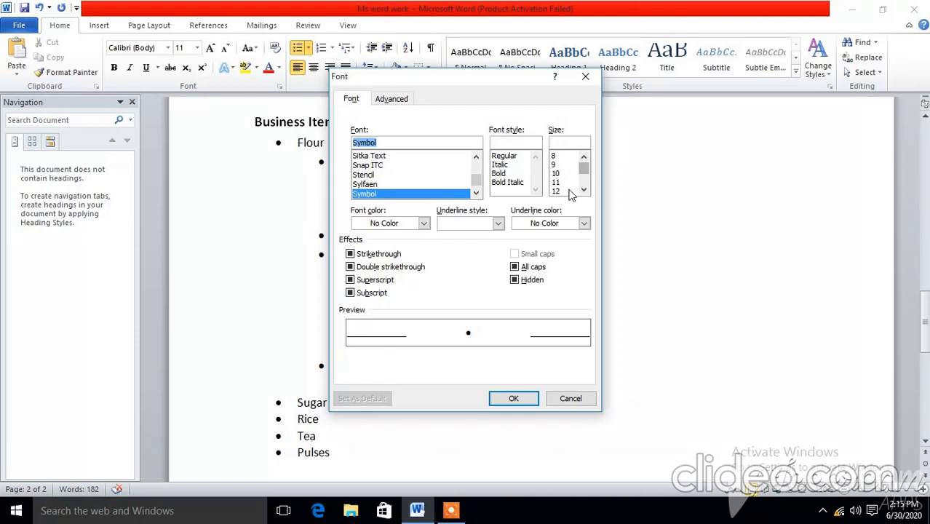
left_click(423, 223)
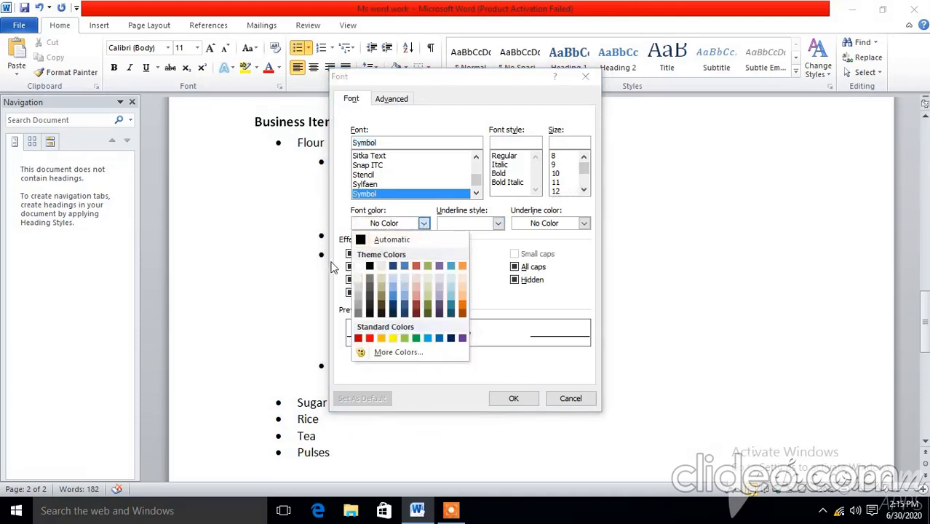
left_click(393, 266)
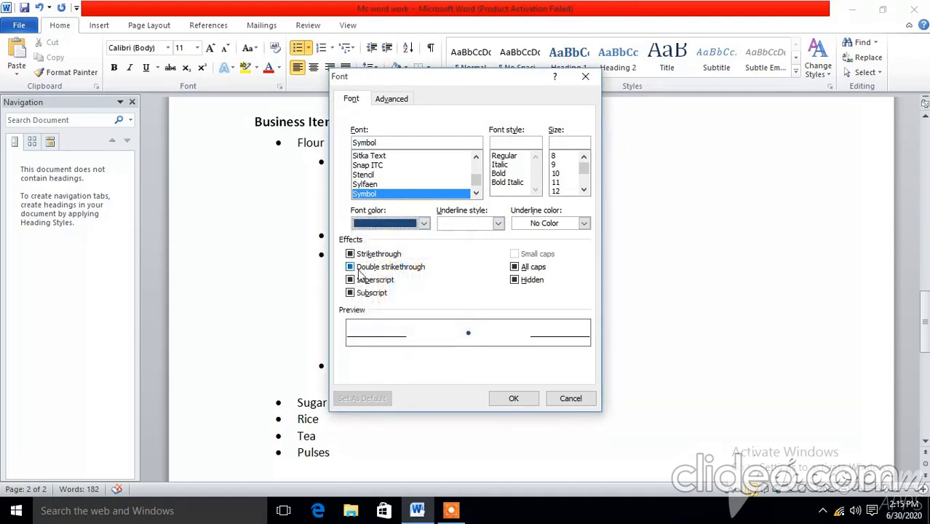
left_click(499, 223)
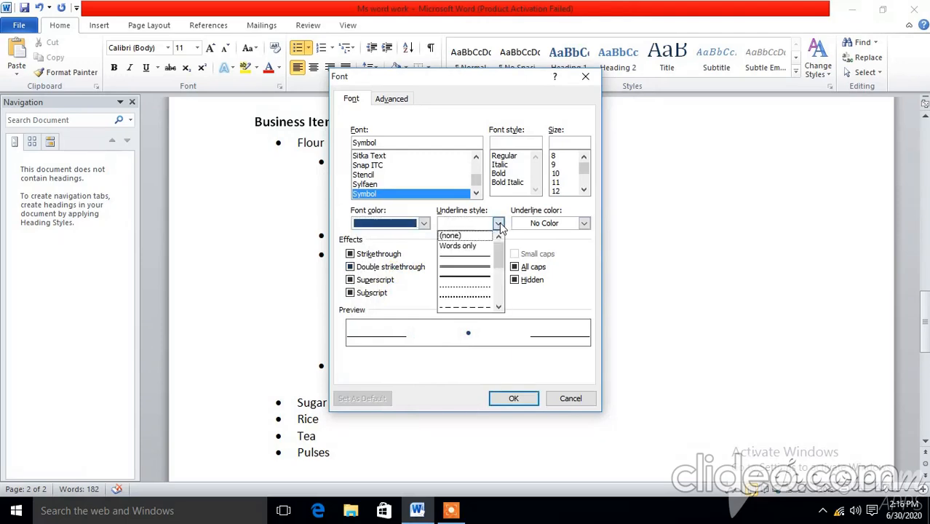
left_click(499, 224)
left_click(499, 225)
left_click(500, 225)
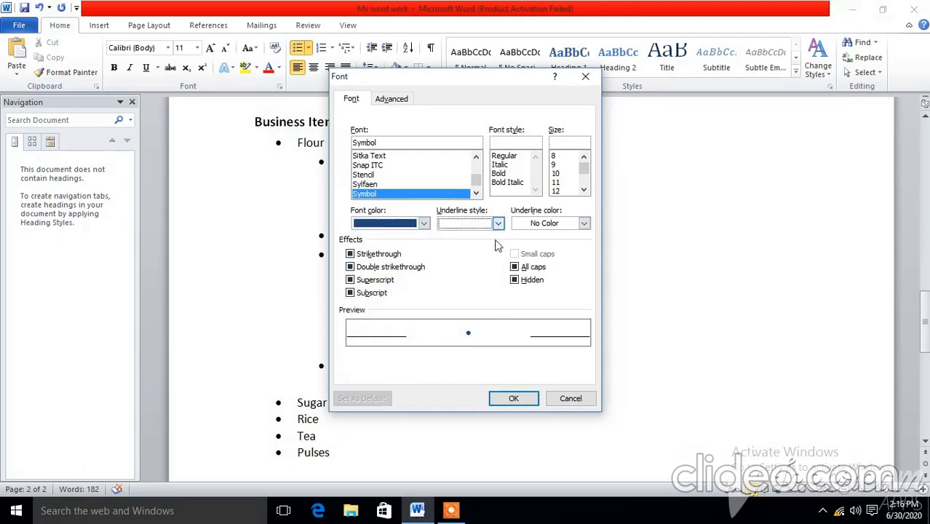
left_click(511, 398)
left_click(464, 346)
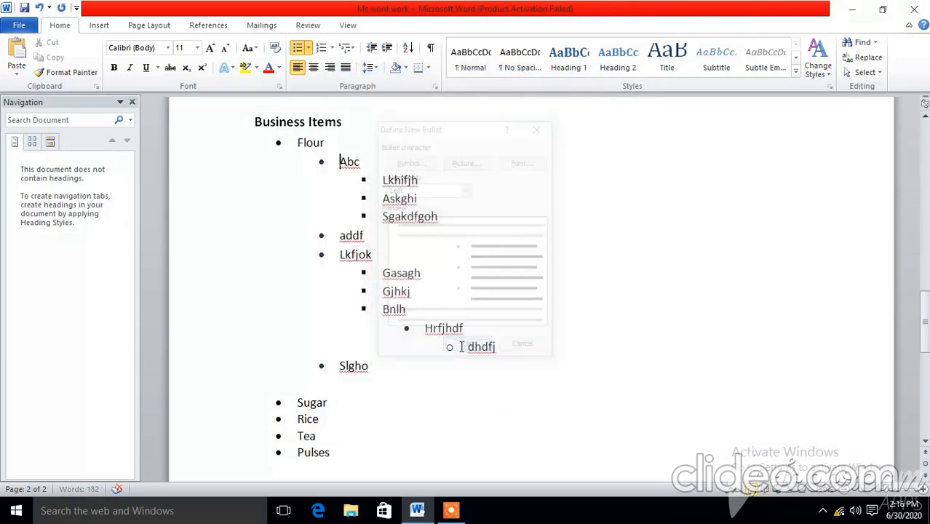
Step: Look through the bullet, multilevel list and numbering libraries available for the Business Items list
left_click(308, 48)
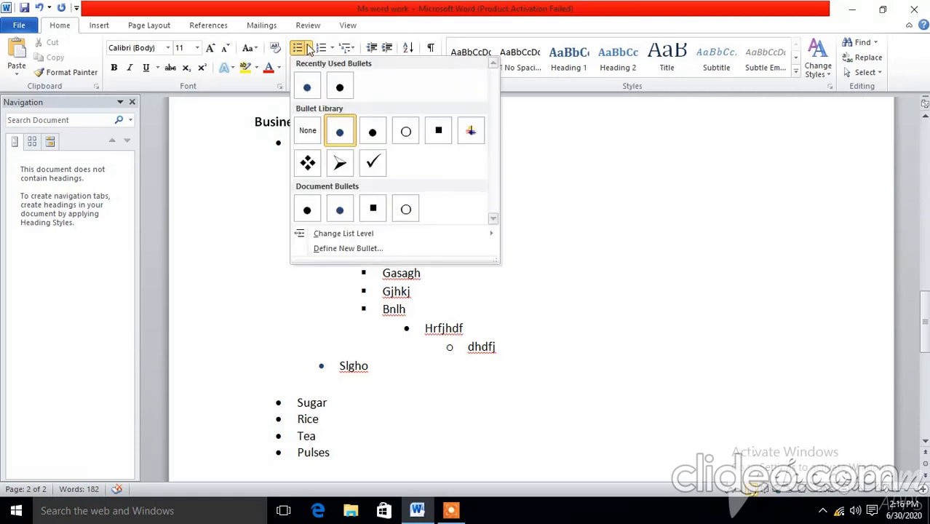
left_click(339, 373)
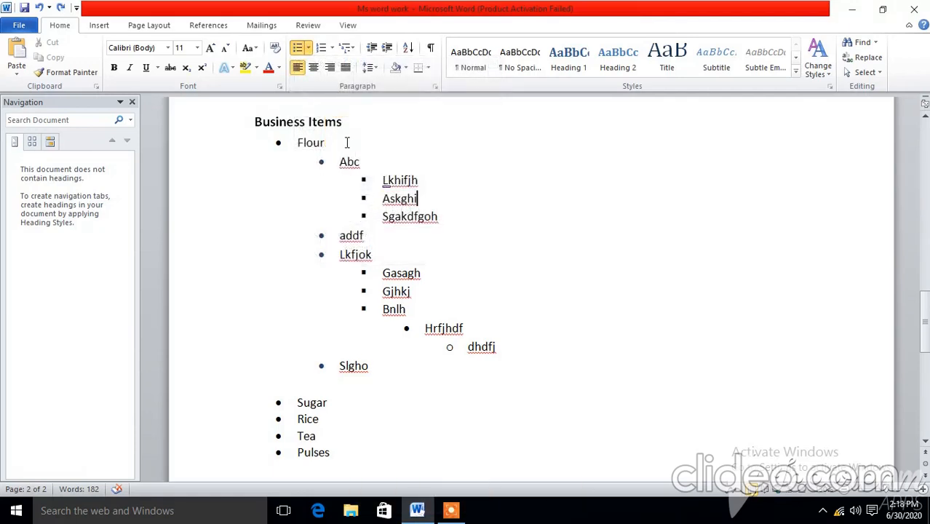
left_click(349, 48)
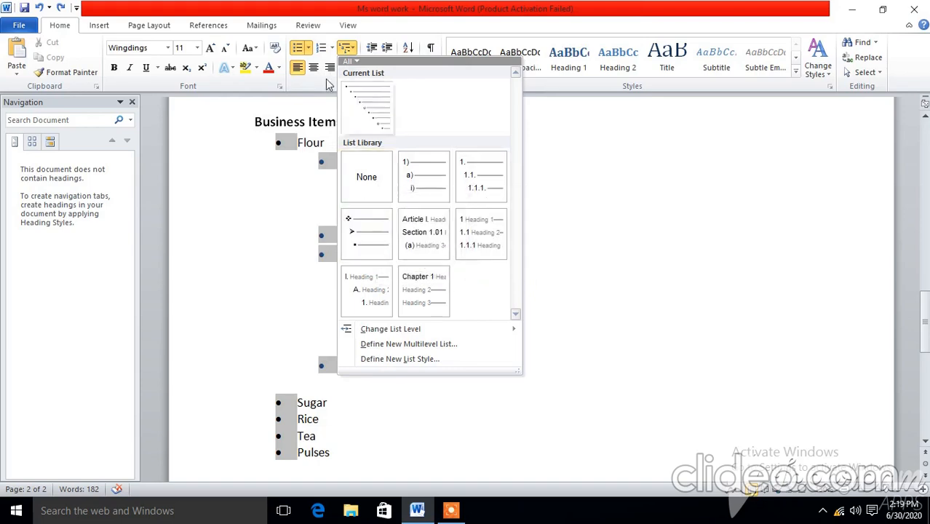
left_click(331, 48)
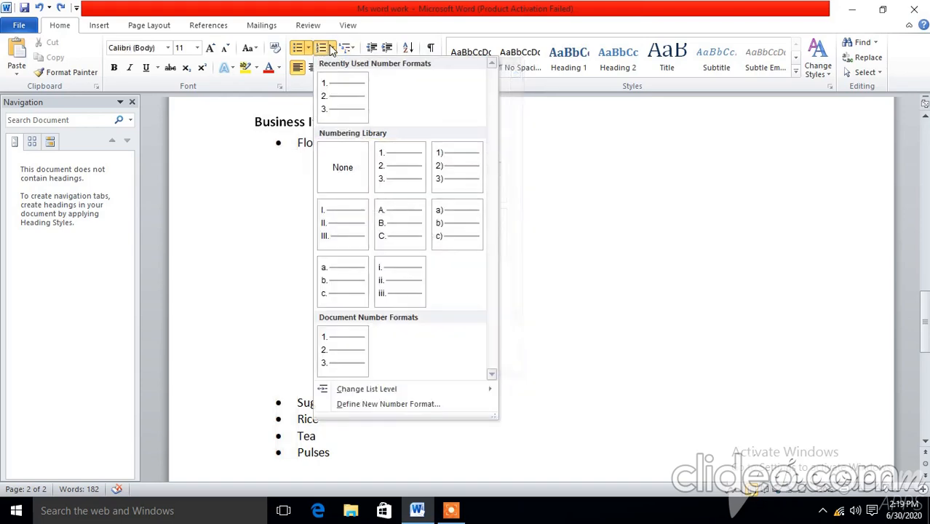
left_click(672, 180)
Step: Make the Sports heading italic and underlined and set its font size to 14
scroll(521, 254, "down", 5)
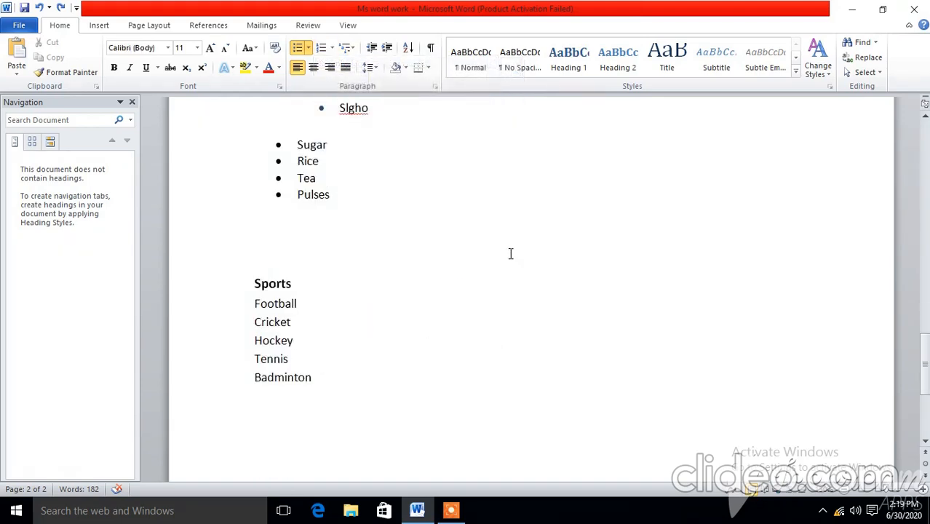
left_click_drag(304, 283, 255, 284)
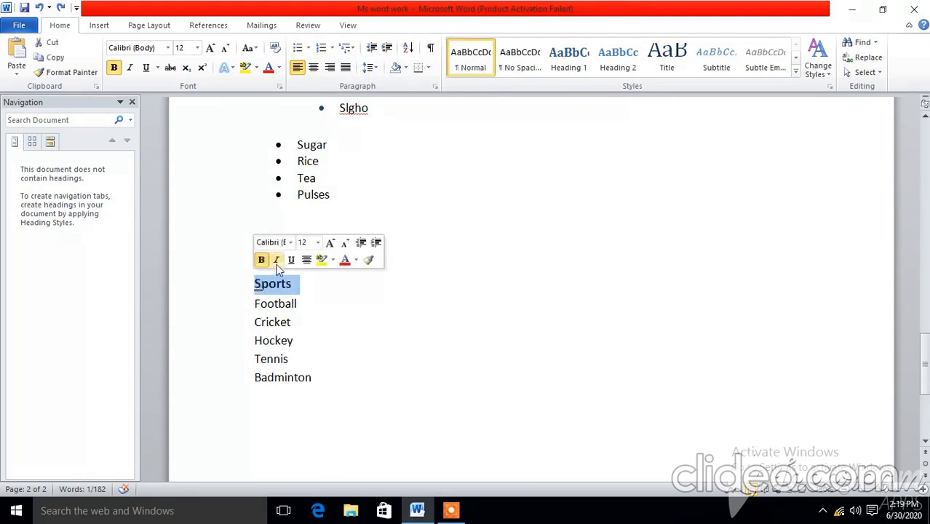
left_click(280, 264)
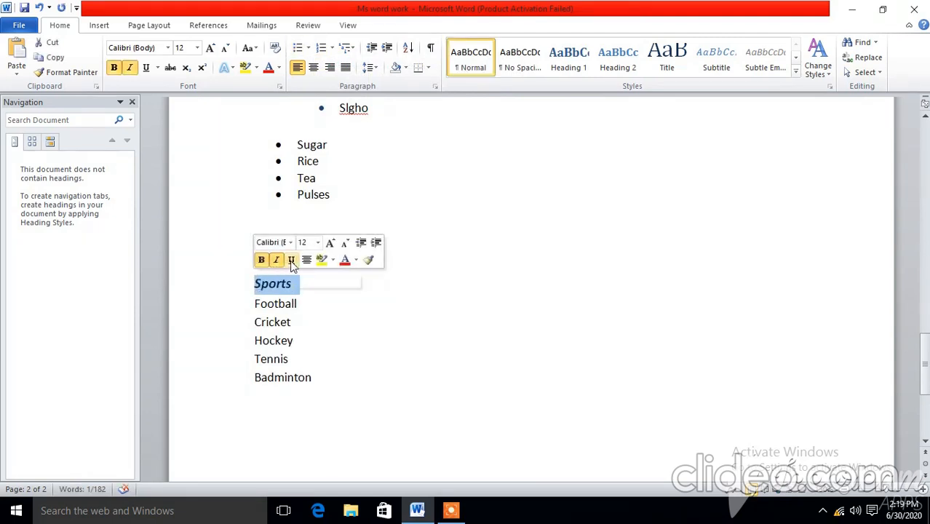
left_click(291, 263)
left_click(317, 243)
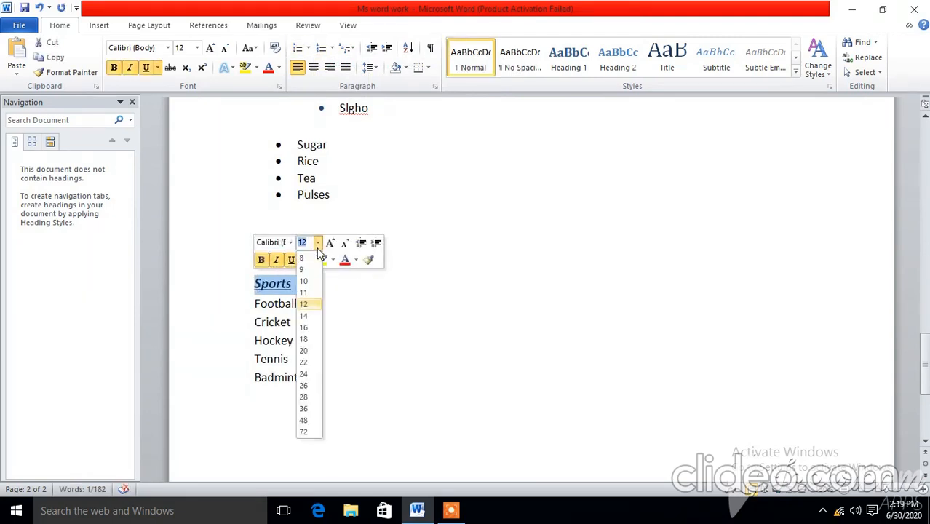
left_click(303, 315)
left_click(326, 298)
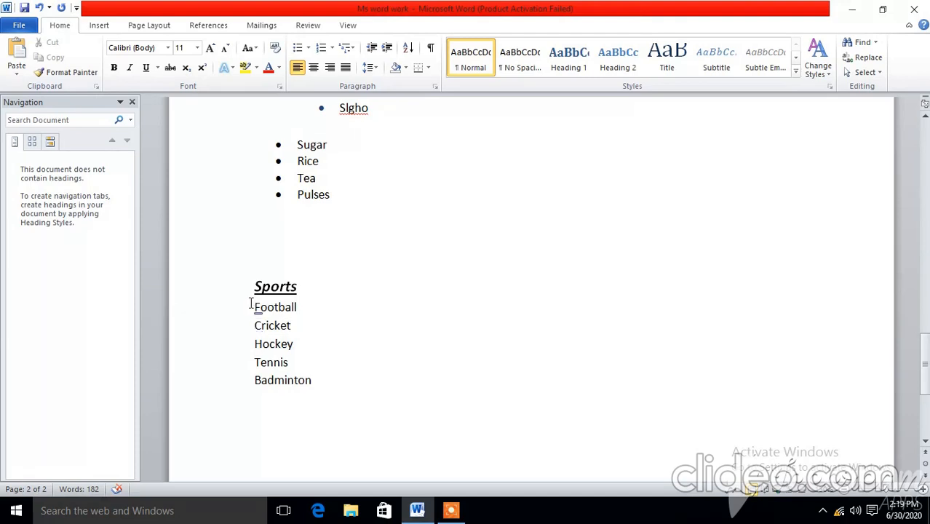
Step: Turn the five sports from Football to Badminton into a numbered list in the 1., 2., 3. format
left_click_drag(252, 303, 326, 383)
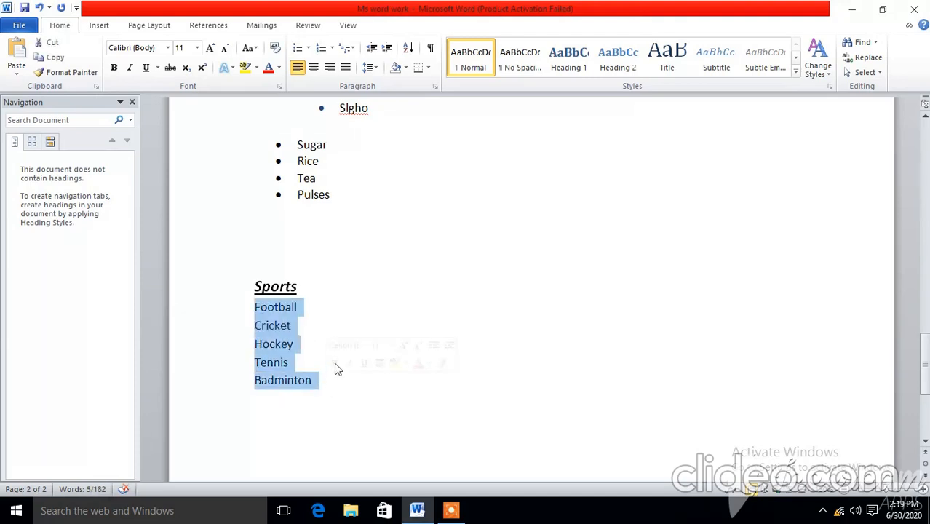
left_click(321, 47)
left_click(388, 346)
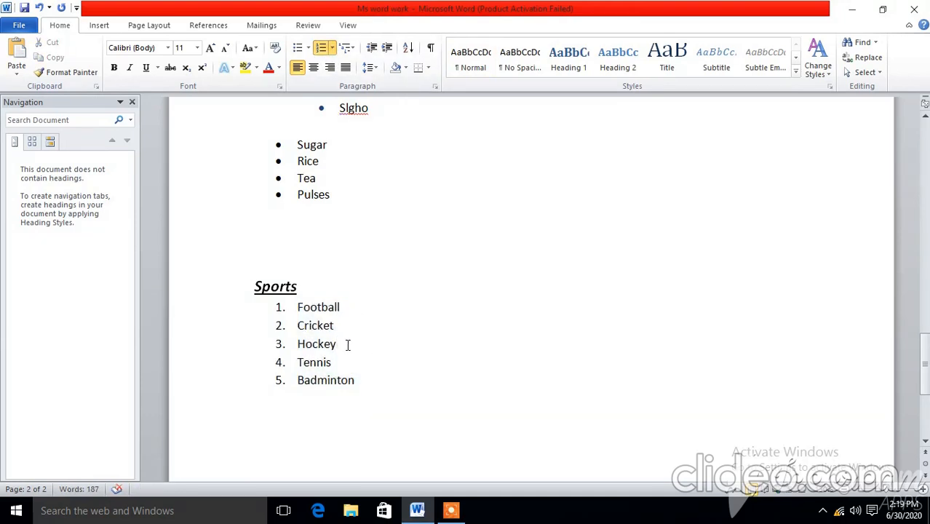
Step: Insert an unnumbered line reading "abcd" between Hockey and Tennis in the Sports list
key("Return")
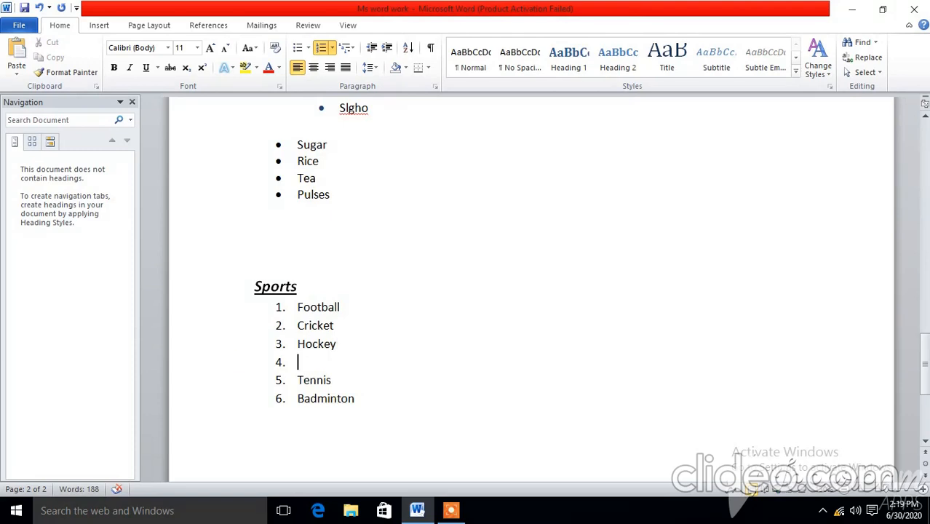
key("Return")
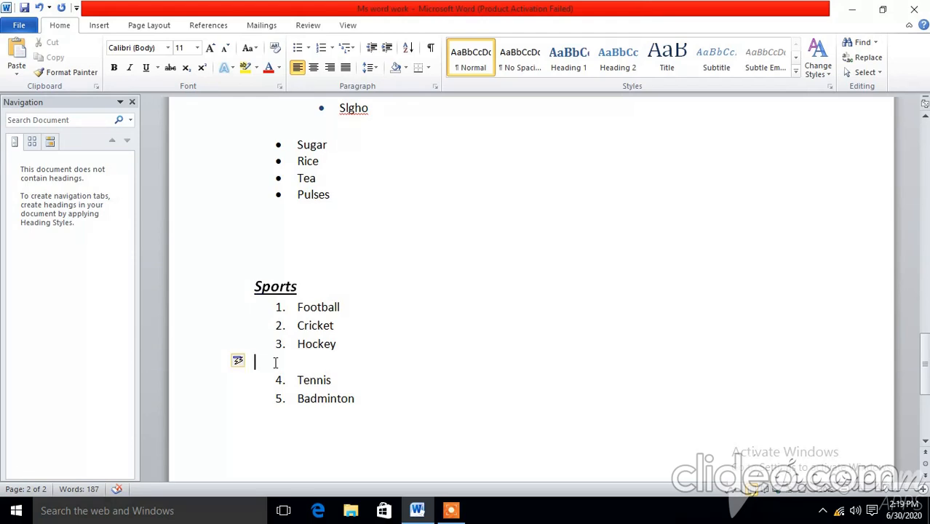
type("abcd")
Step: Format the "abcd" line as bold, italic and underlined, with a font size of 14
left_click_drag(285, 363, 256, 364)
left_click(263, 348)
left_click(278, 348)
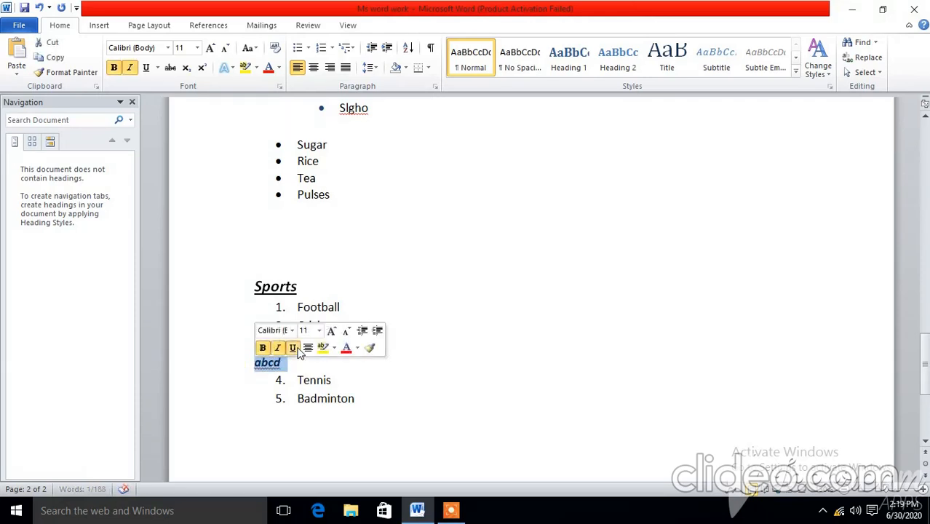
left_click(293, 348)
left_click(319, 331)
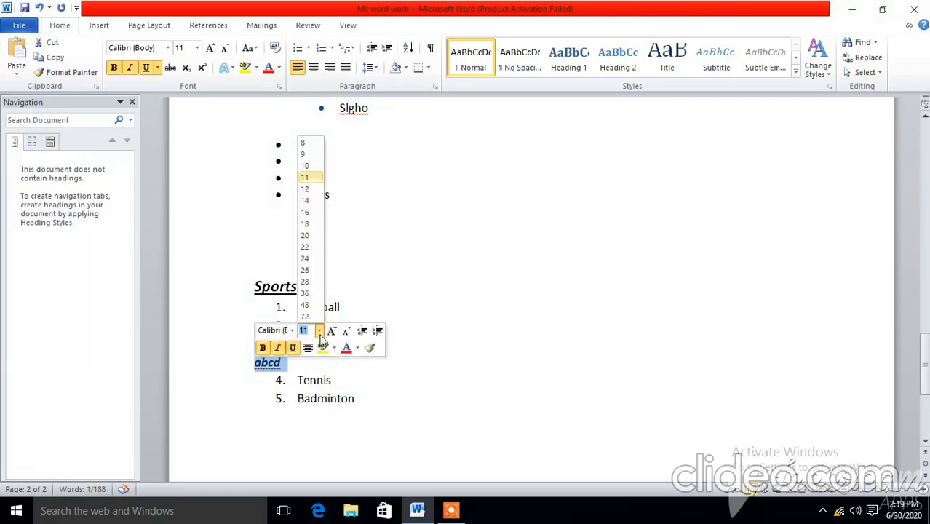
left_click(305, 201)
Step: Restart the list numbering at 1 from Tennis and set it back to continue from the items above
left_click(329, 384)
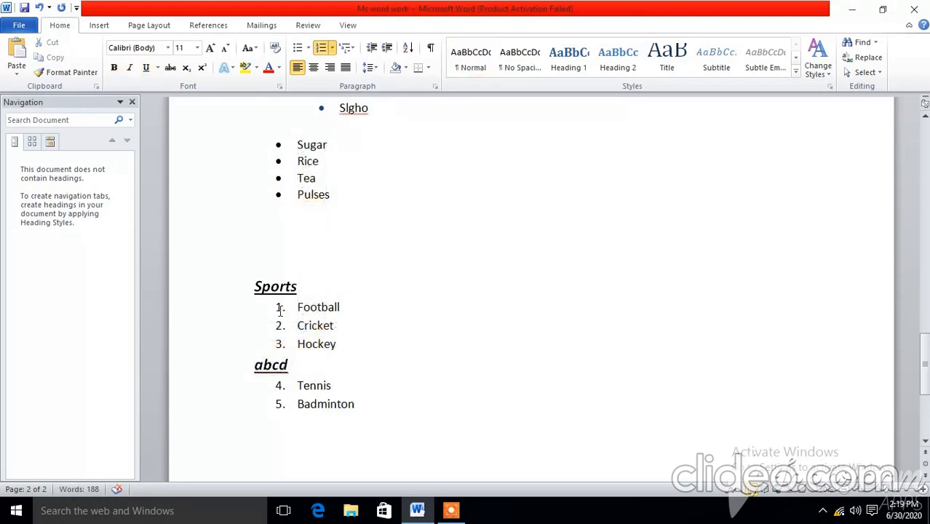
left_click(285, 385)
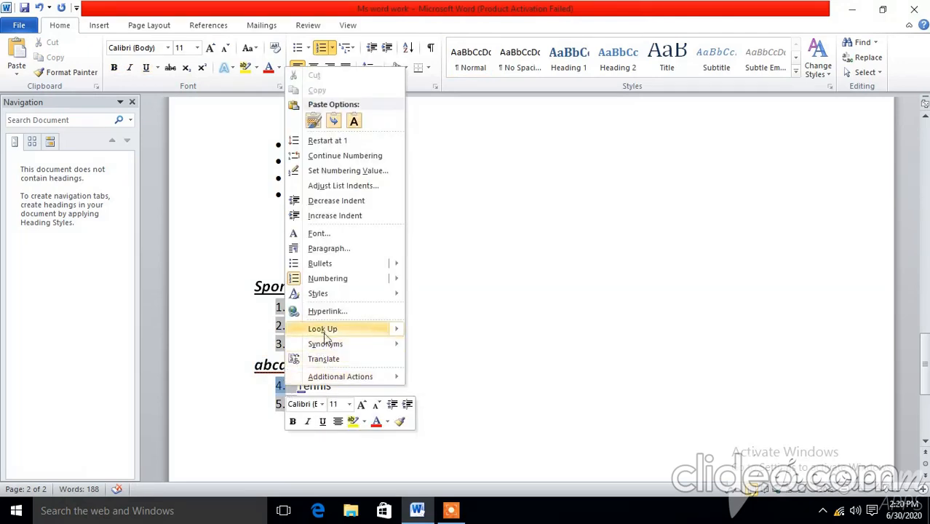
left_click(328, 141)
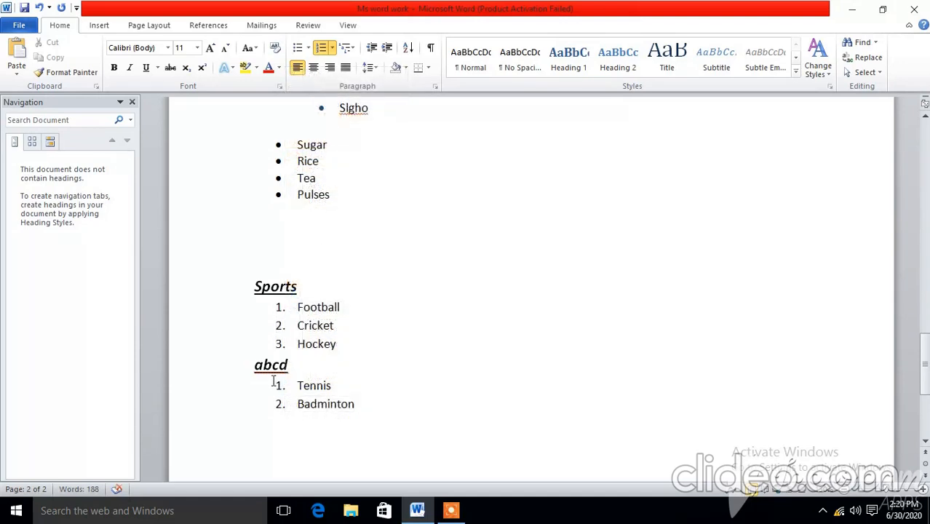
right_click(296, 386)
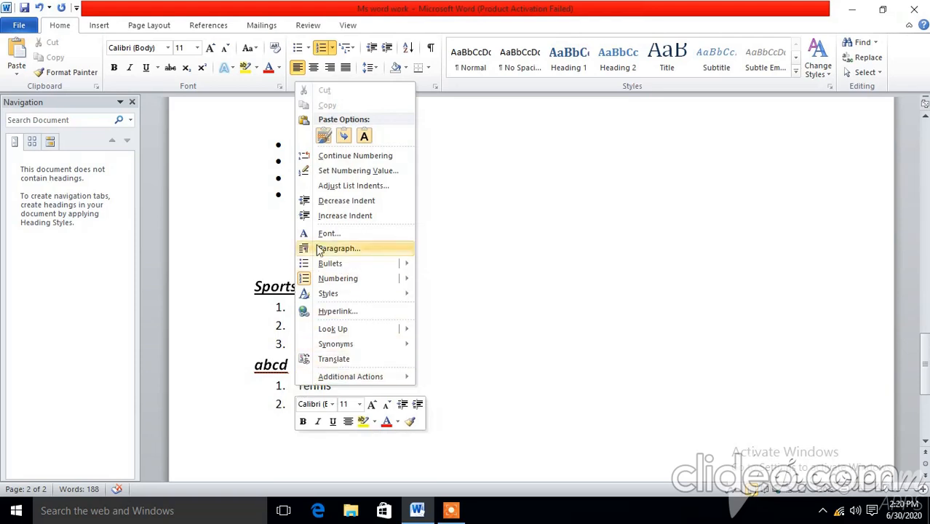
left_click(350, 157)
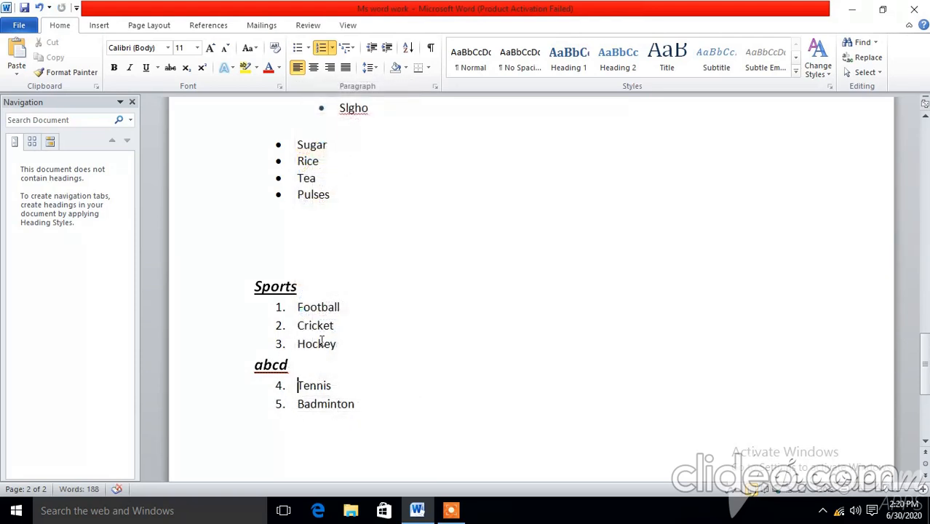
scroll(409, 357, "up", 5)
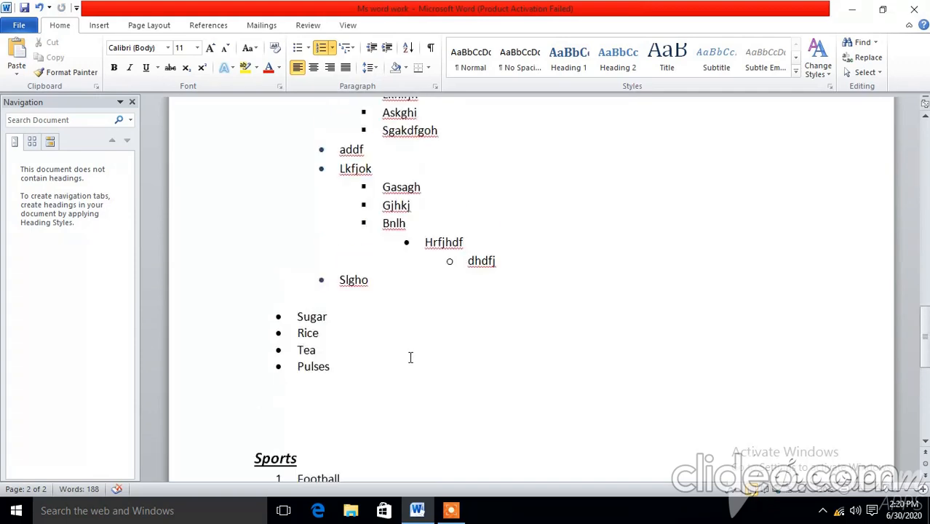
scroll(411, 357, "up", 3)
scroll(410, 358, "down", 7)
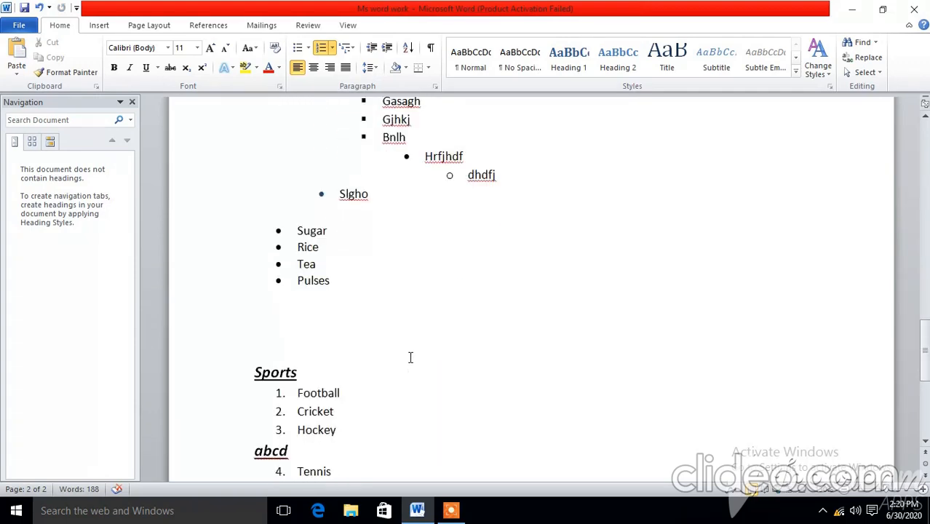
scroll(410, 357, "up", 3)
scroll(410, 357, "down", 5)
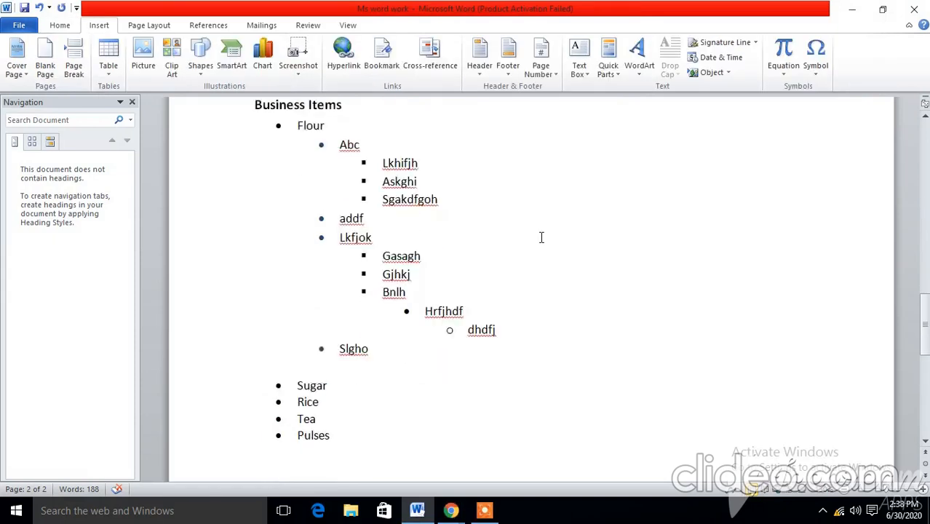
Step: Generate sample paragraphs below the Badminton item with the =rand() function
scroll(541, 237, "down", 14)
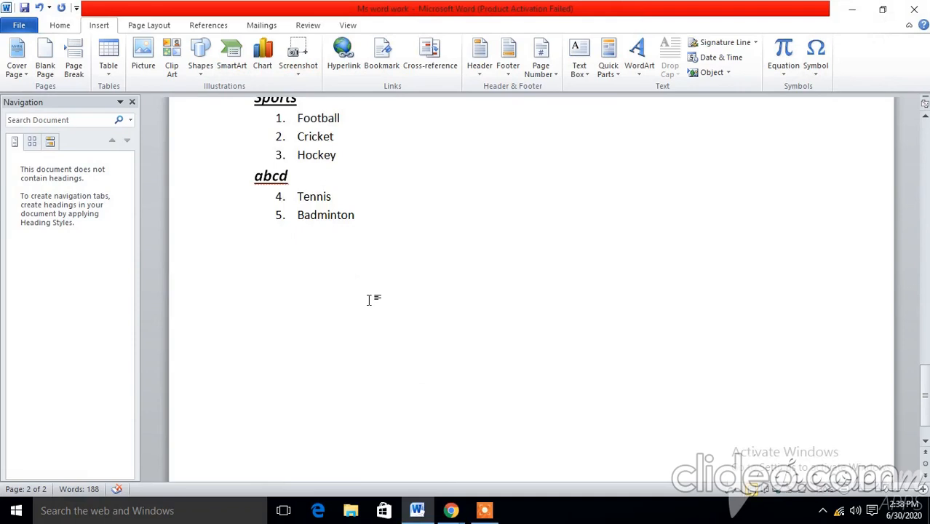
type("=rand")
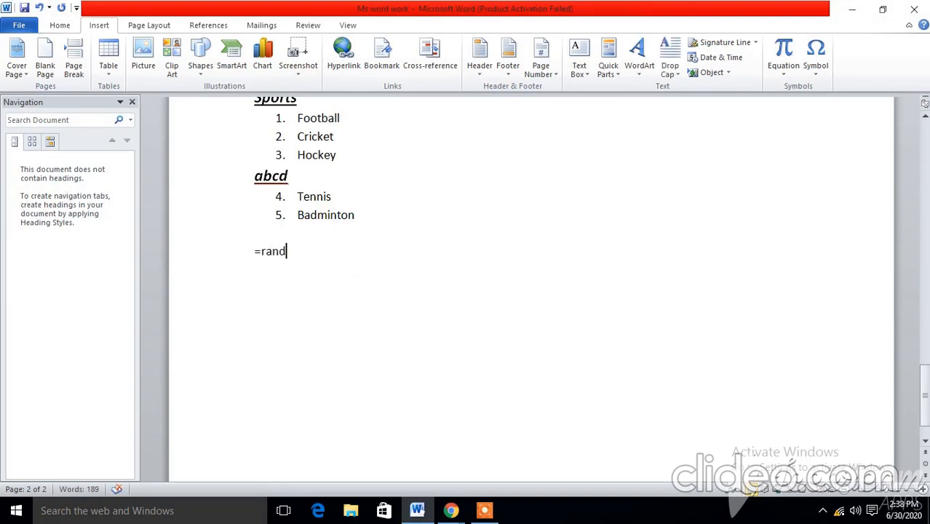
type("()")
key("Return")
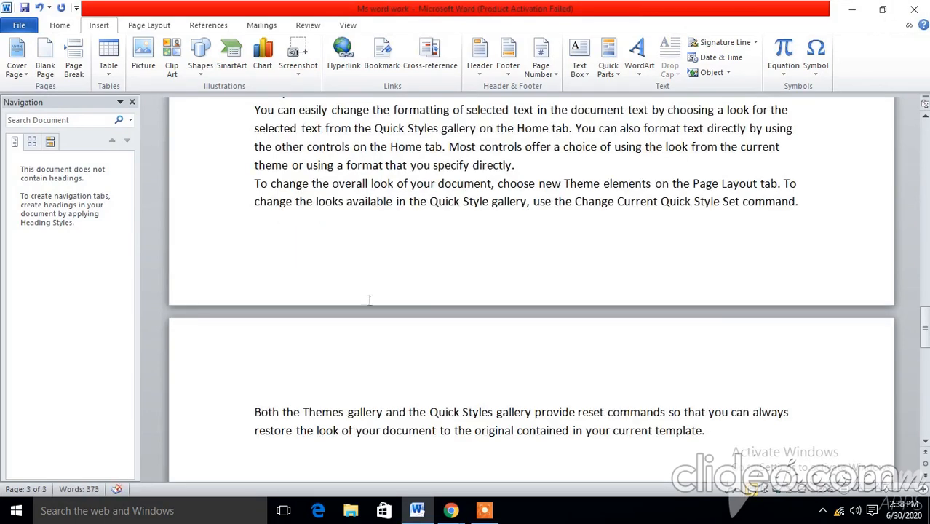
scroll(400, 227, "up", 4)
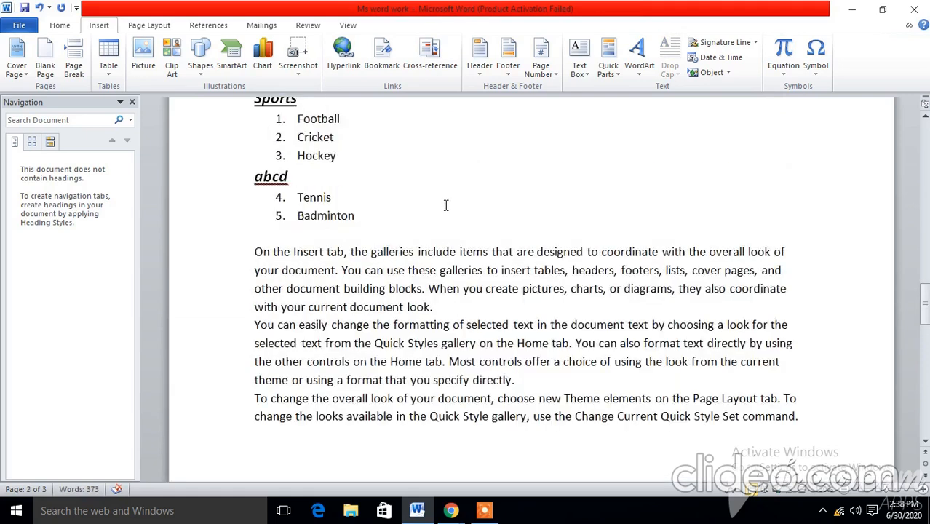
left_click(366, 306)
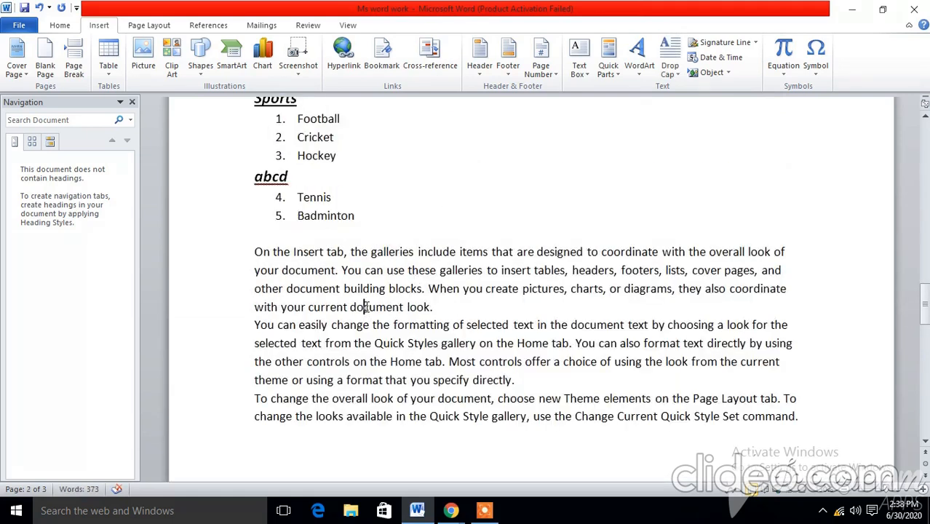
left_click(401, 306)
left_click_drag(401, 306, 351, 307)
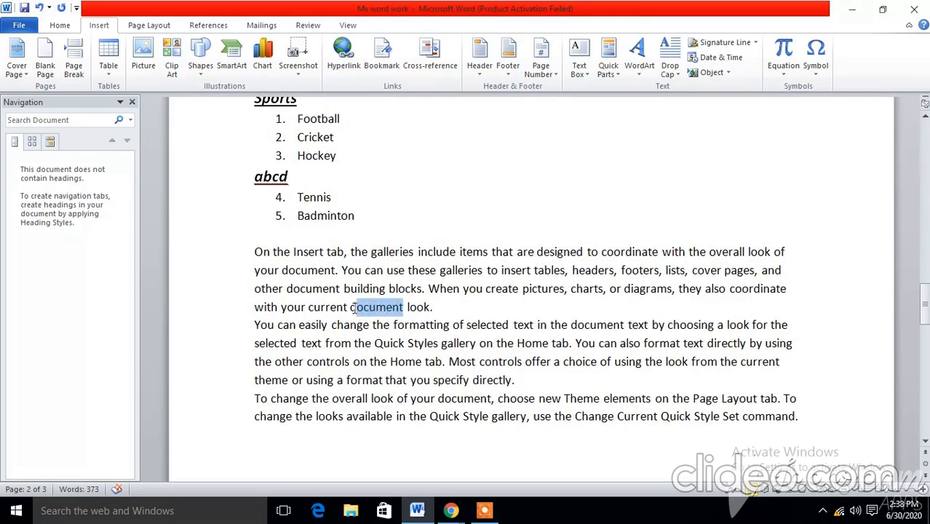
right_click(358, 311)
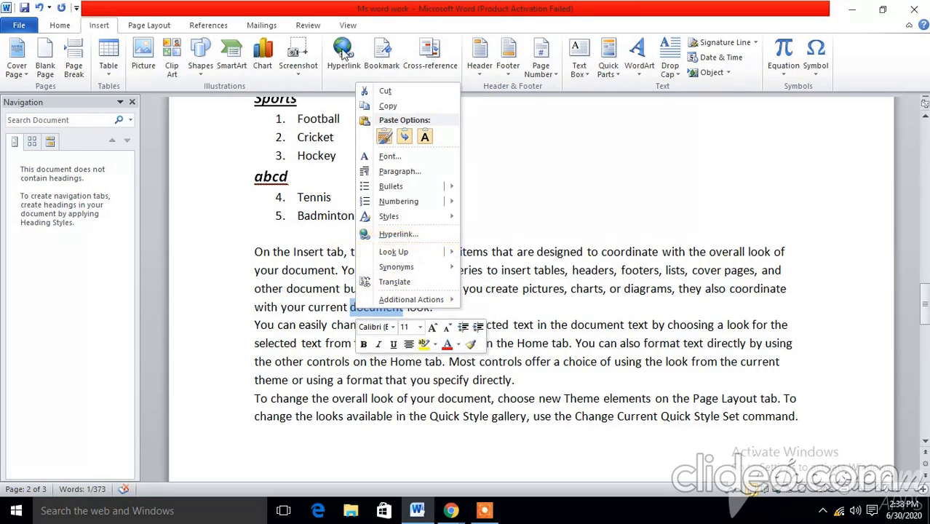
left_click(397, 235)
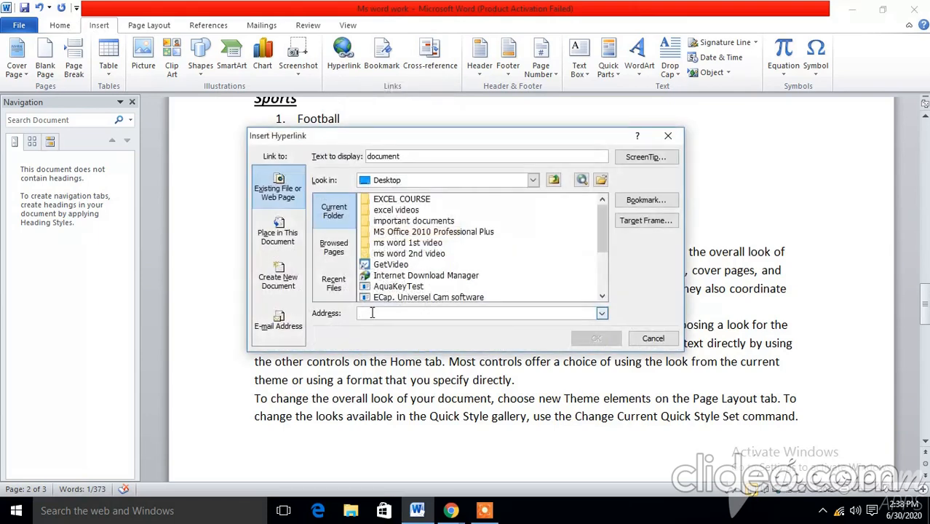
type("www.youtube.com")
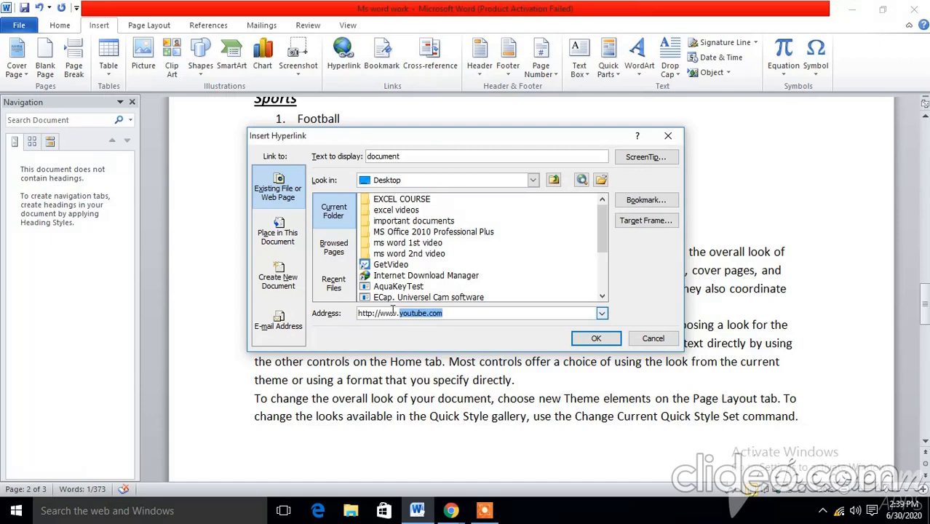
left_click(467, 313)
left_click(596, 338)
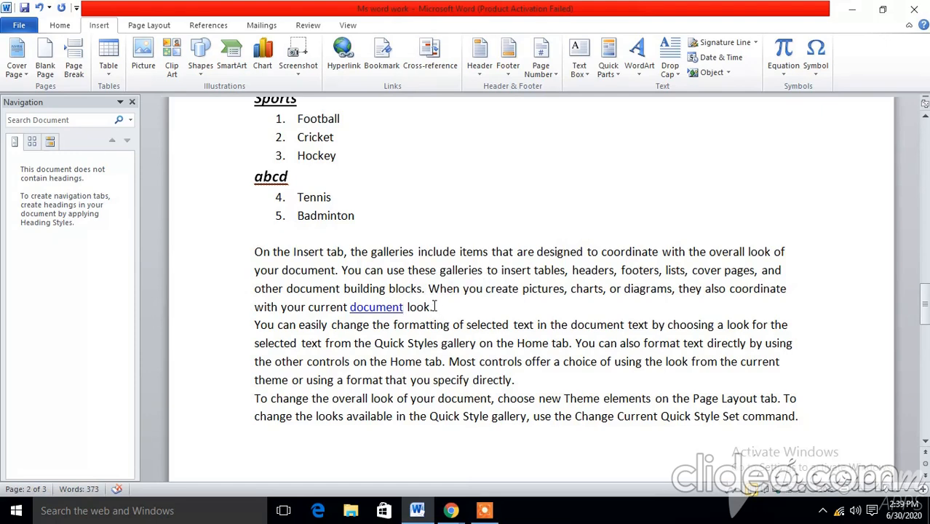
Step: Save the document under its existing file name
left_click(23, 27)
left_click(32, 46)
Step: View the Create PDF/XPS Document option among the Save & Send choices without creating a file, and return to the document
left_click(19, 25)
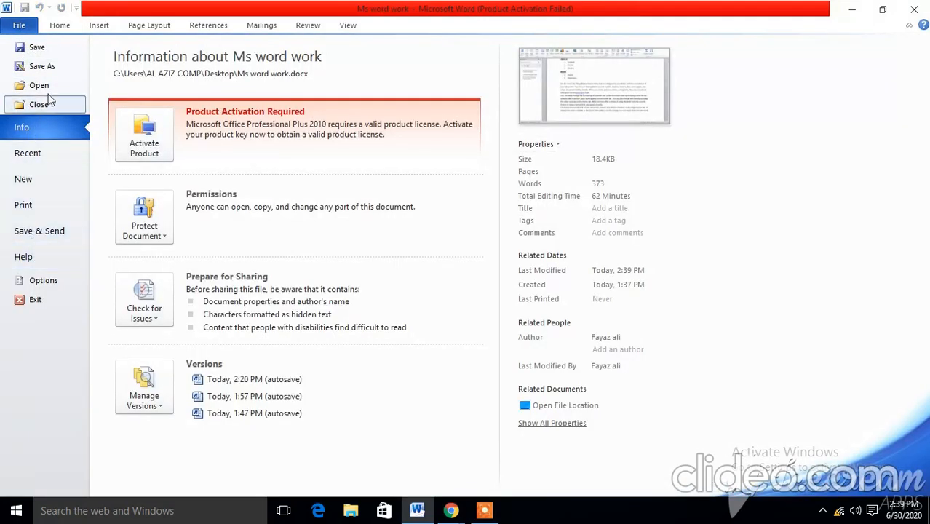
left_click(41, 230)
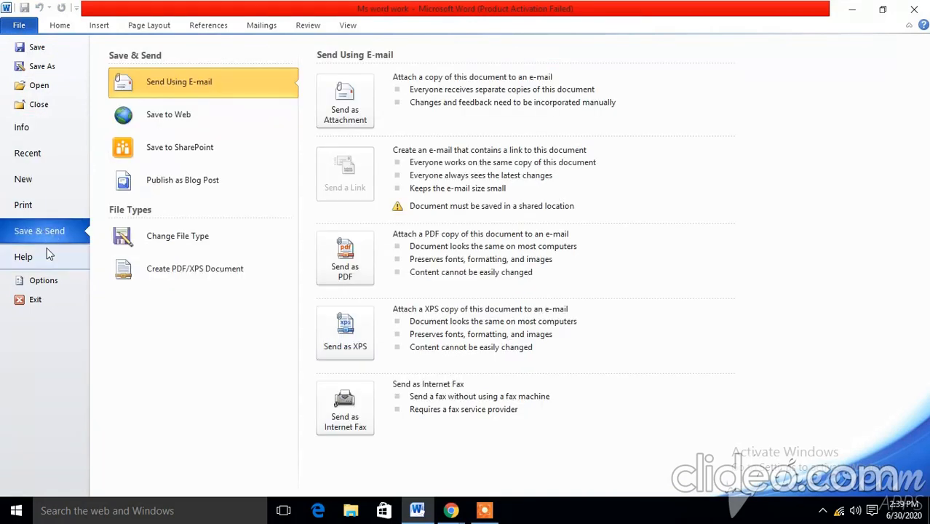
left_click(185, 275)
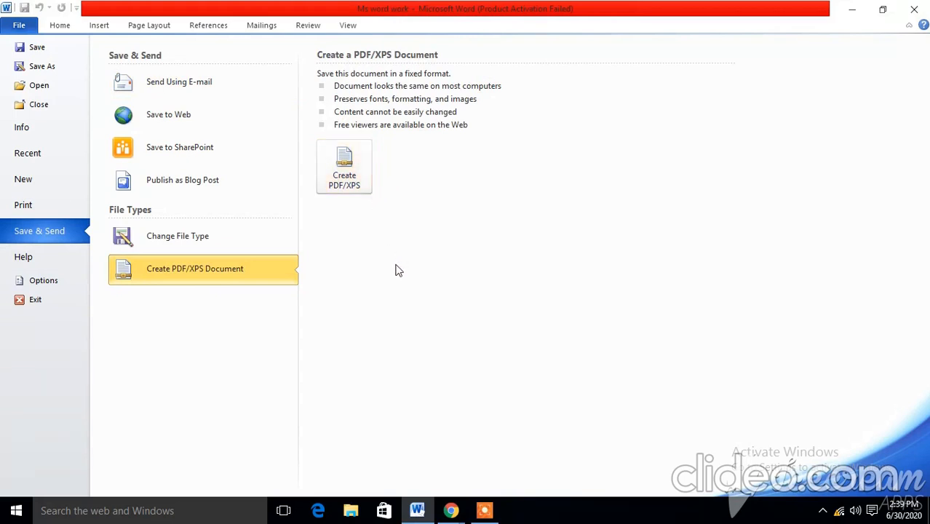
left_click(61, 28)
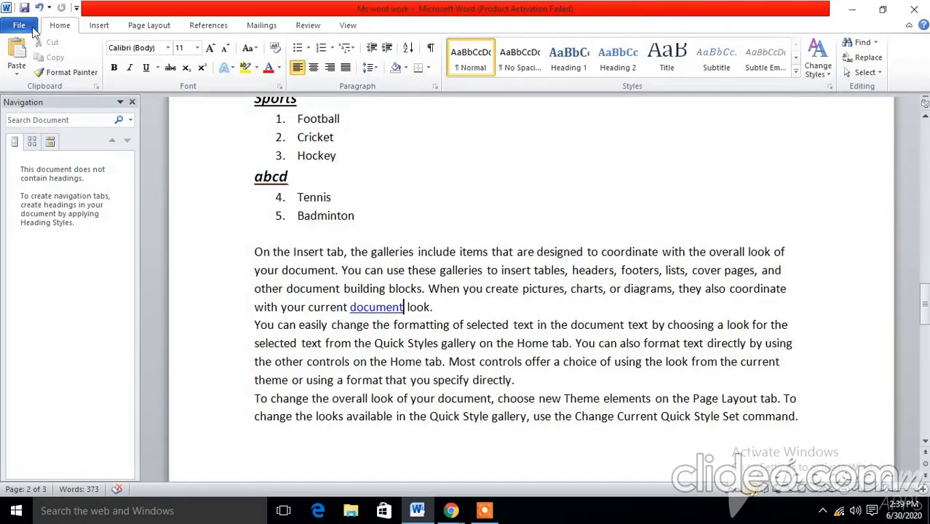
right_click(392, 309)
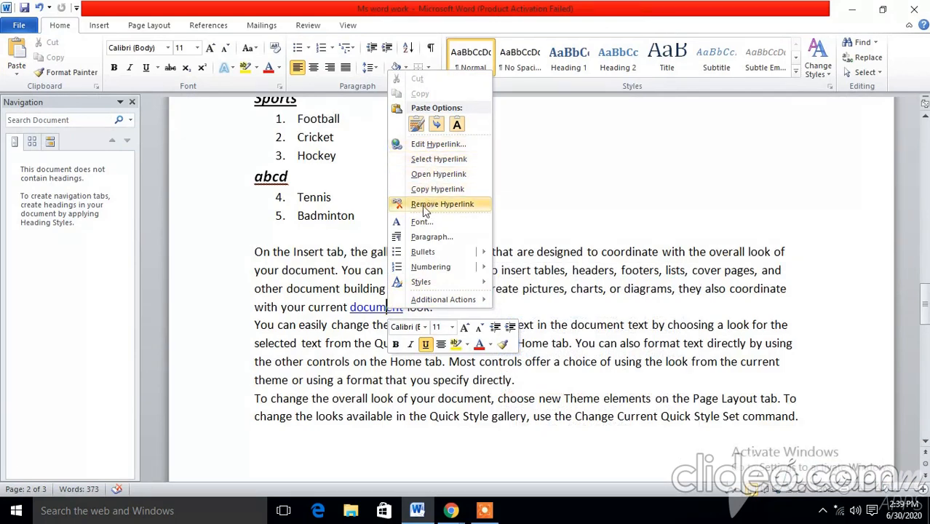
left_click(375, 198)
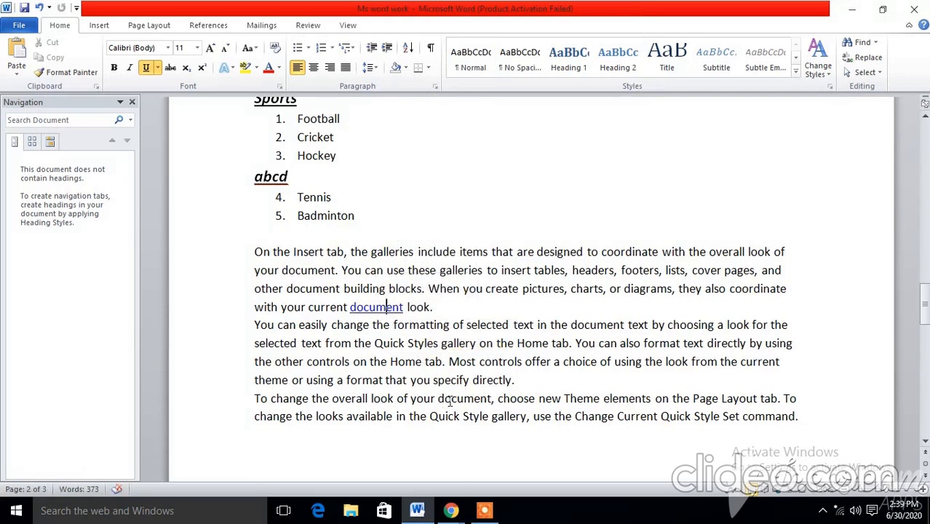
left_click_drag(437, 399, 491, 399)
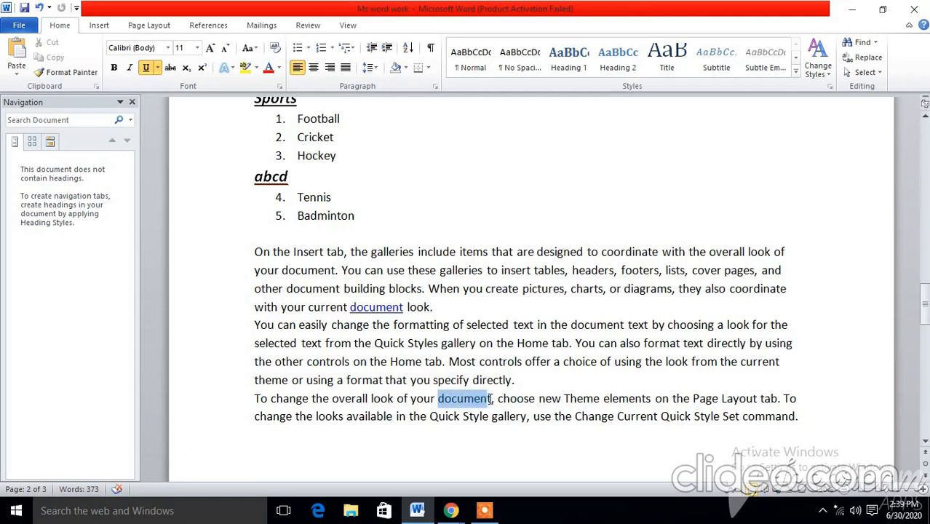
right_click(479, 400)
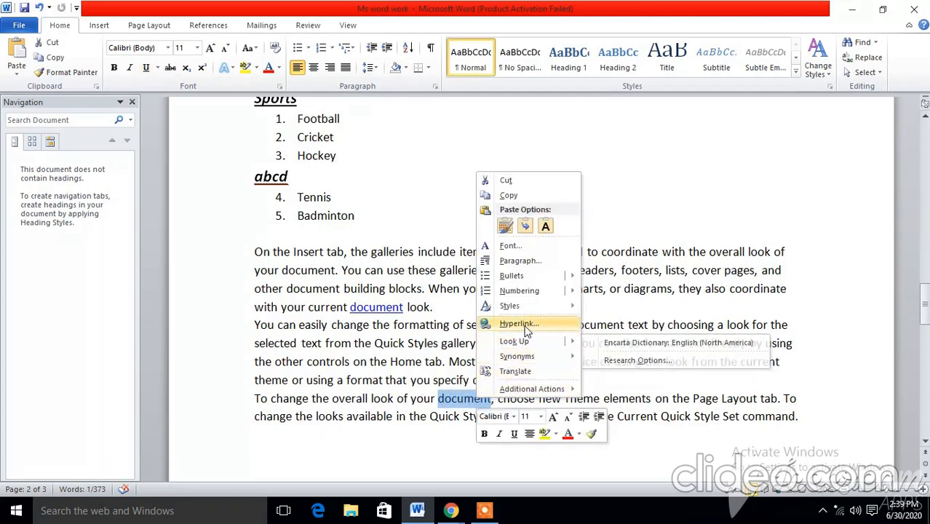
left_click(405, 307)
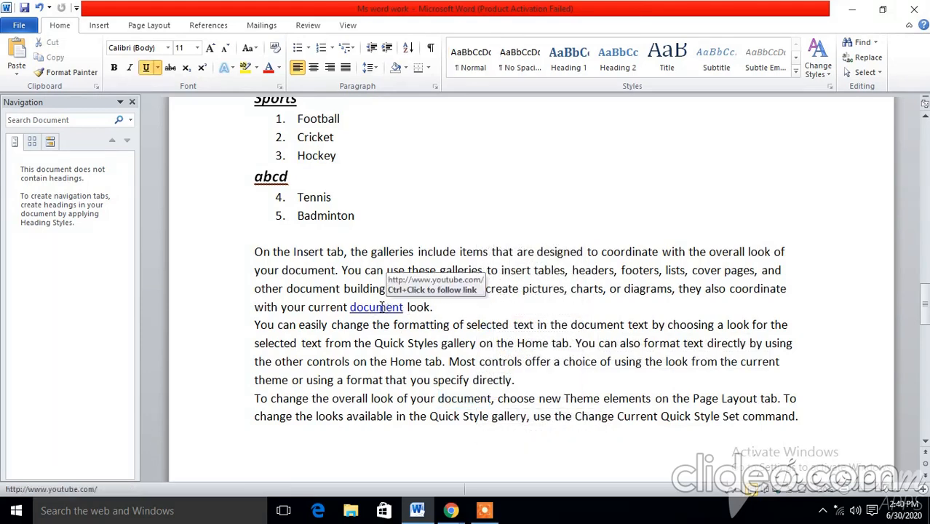
right_click(378, 307)
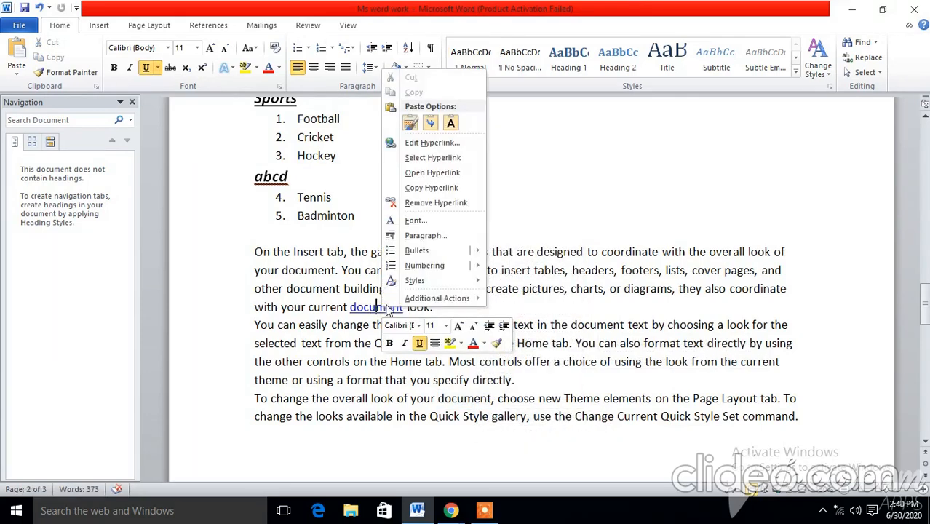
left_click(429, 188)
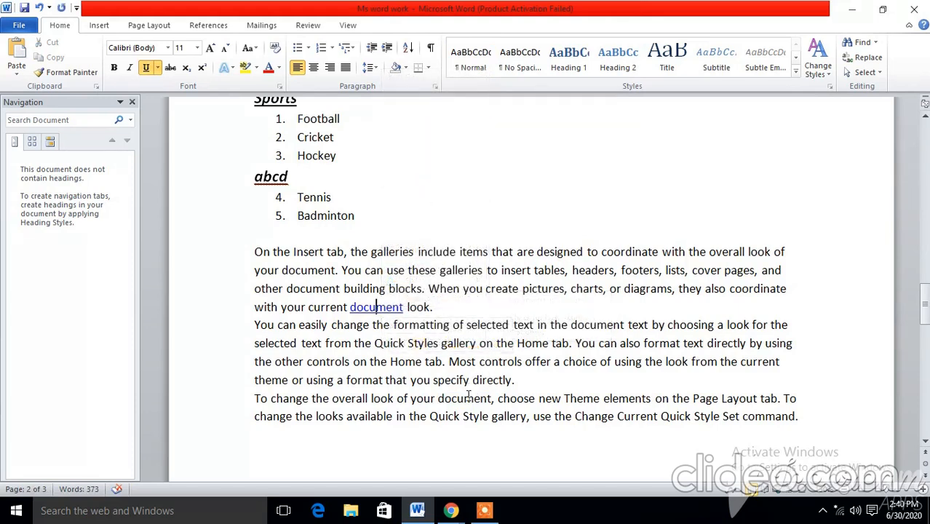
left_click_drag(439, 398, 488, 397)
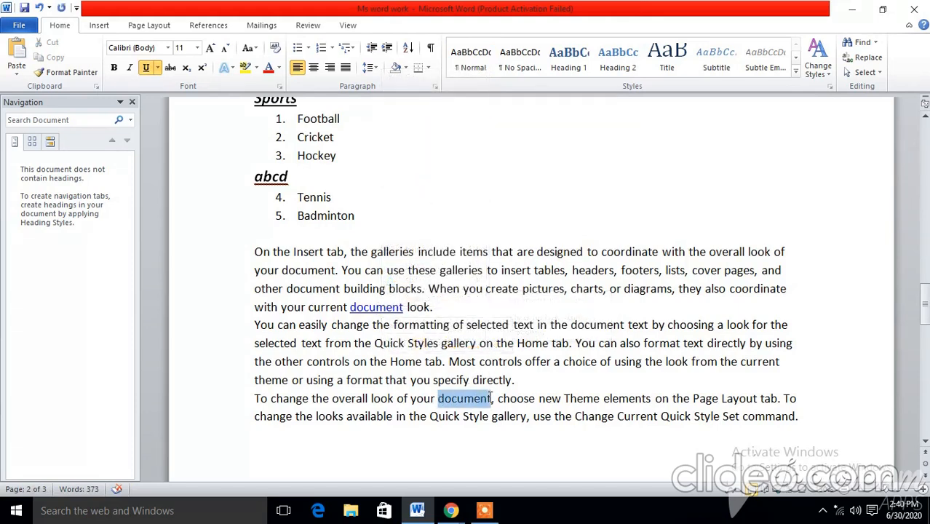
right_click(479, 400)
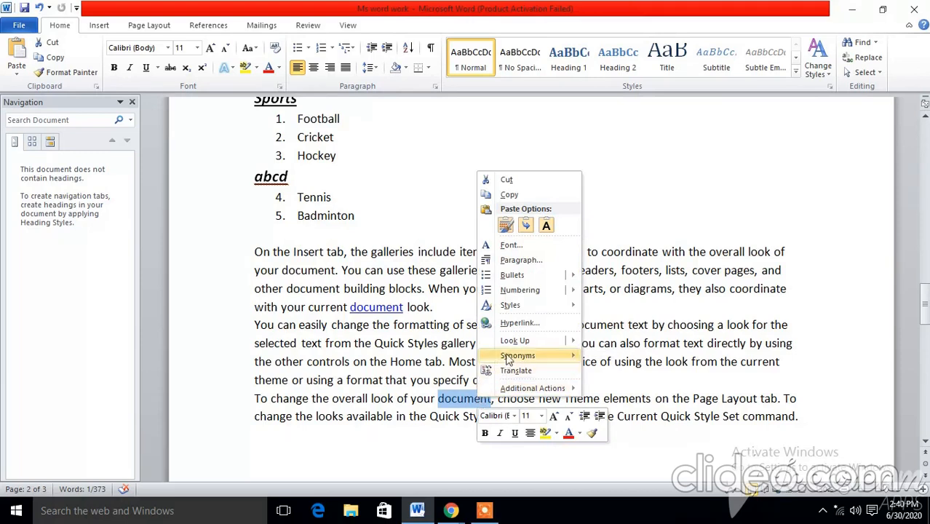
left_click(518, 323)
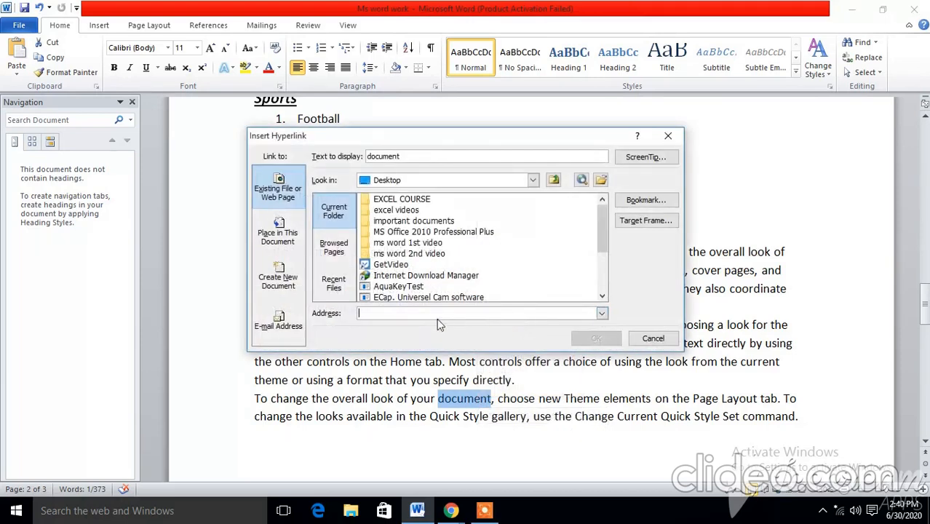
type("http://www.youtube.com/")
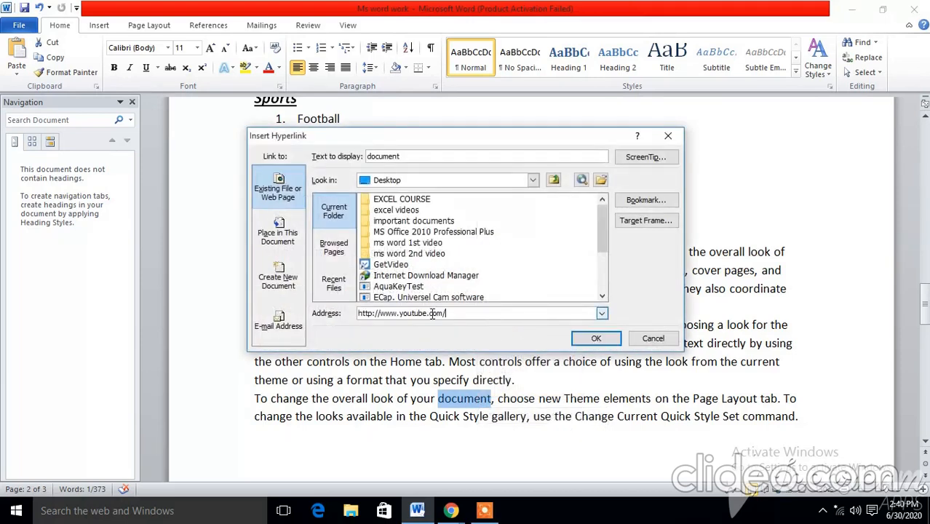
left_click(595, 338)
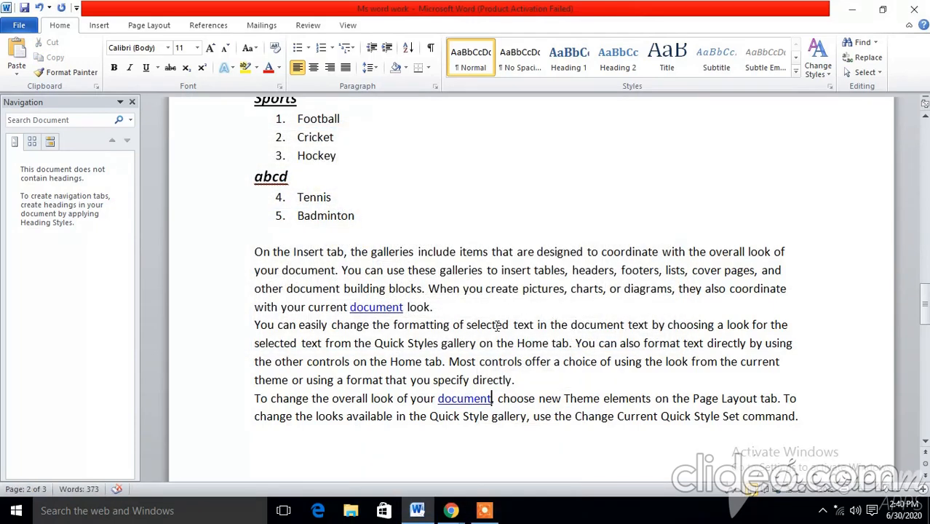
right_click(472, 397)
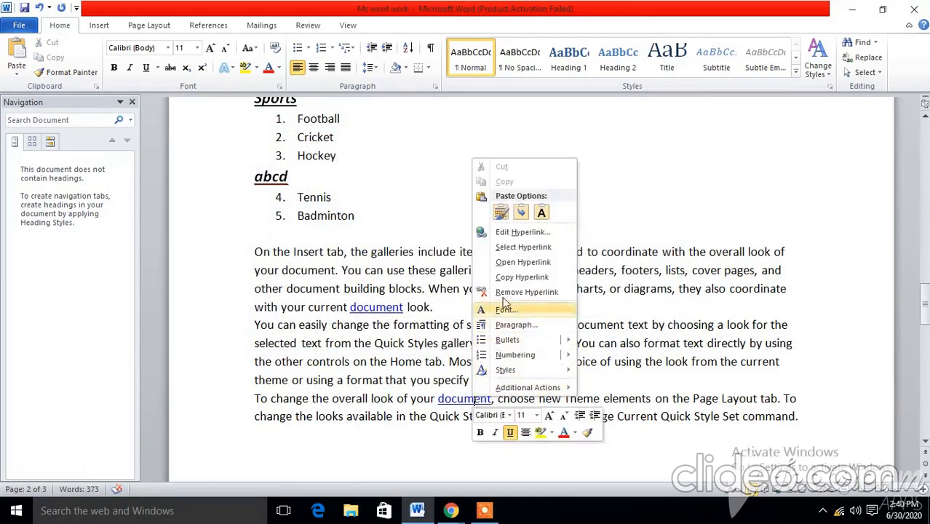
left_click(619, 229)
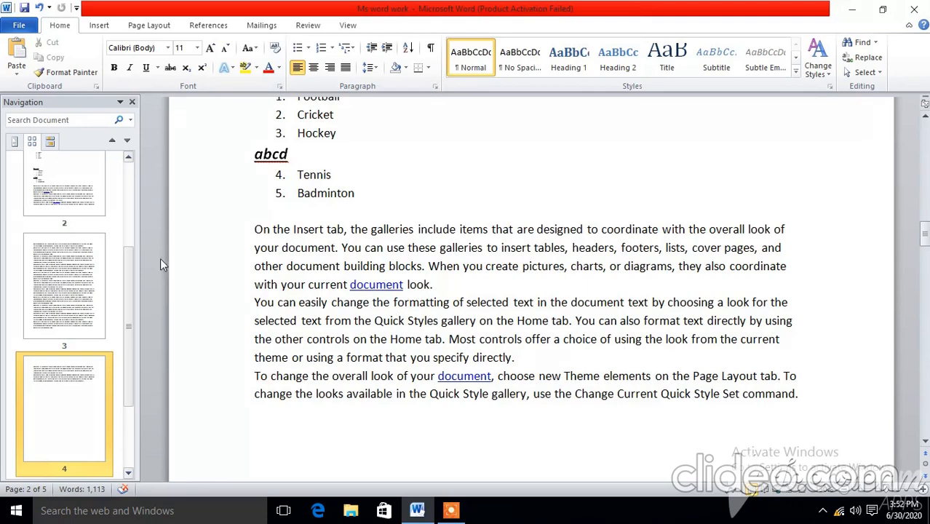
Step: Open the header area above the Business Items heading on page 2, then close it and return to the document body
scroll(324, 275, "up", 4)
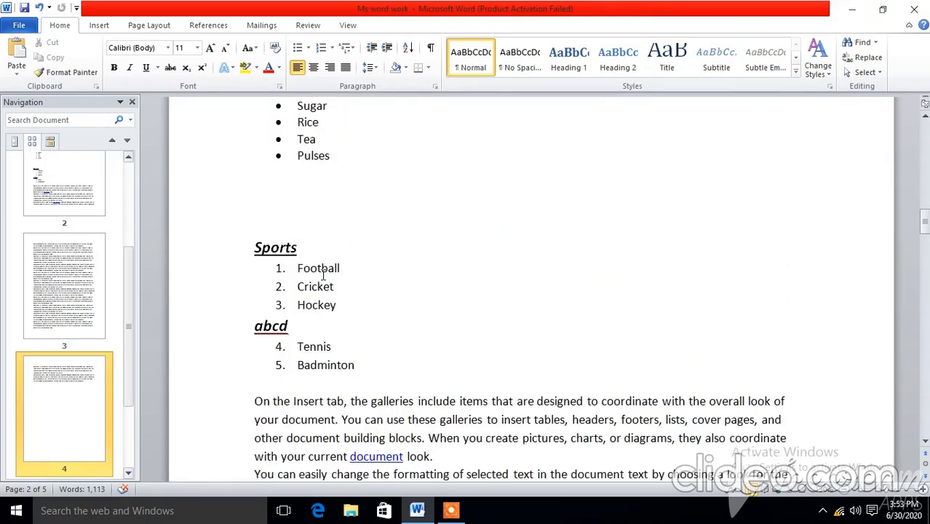
scroll(324, 278, "down", 6)
scroll(324, 280, "up", 12)
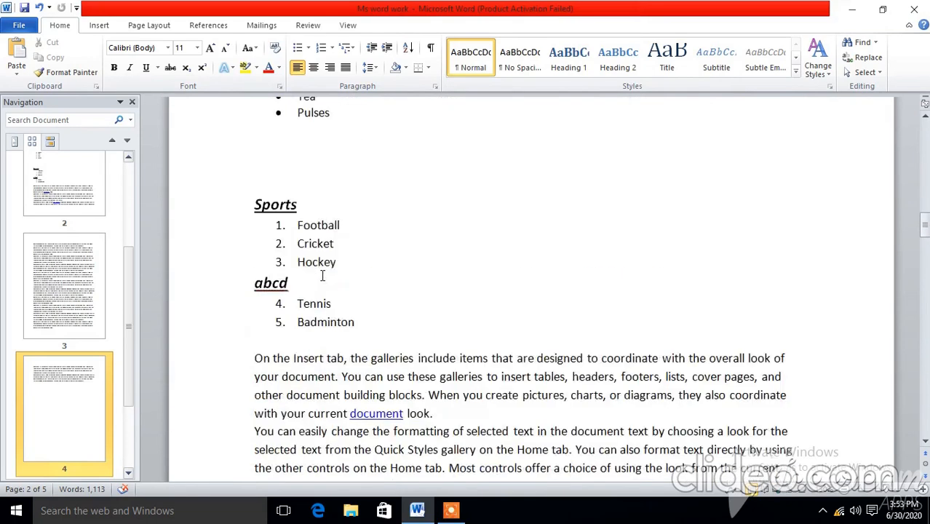
scroll(323, 276, "up", 3)
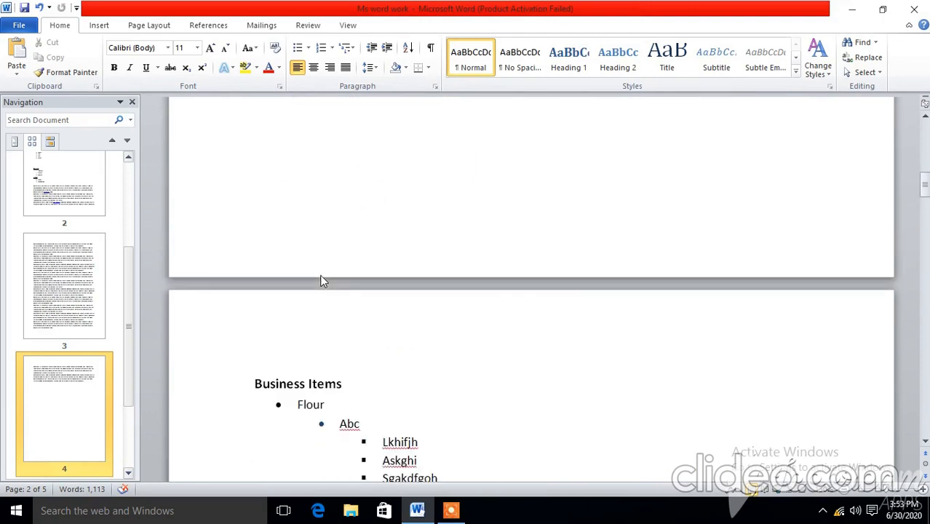
double_click(292, 320)
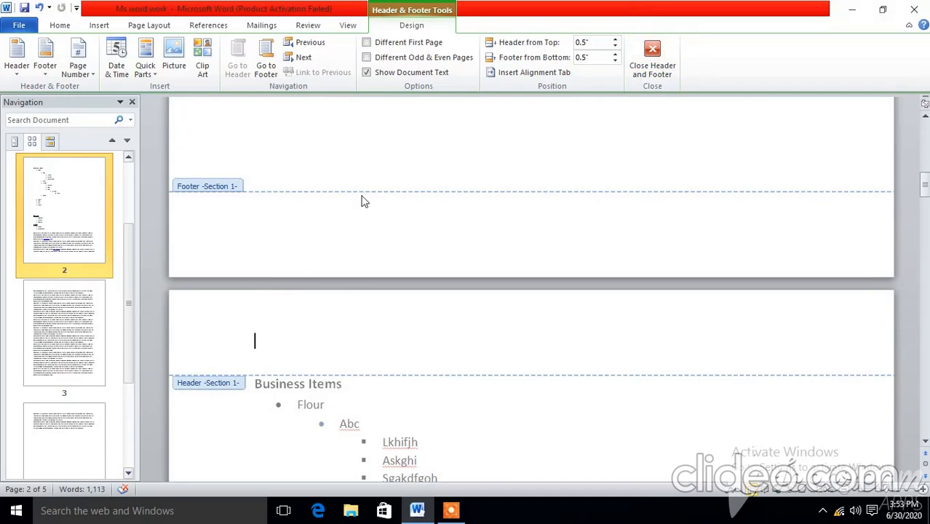
left_click(653, 70)
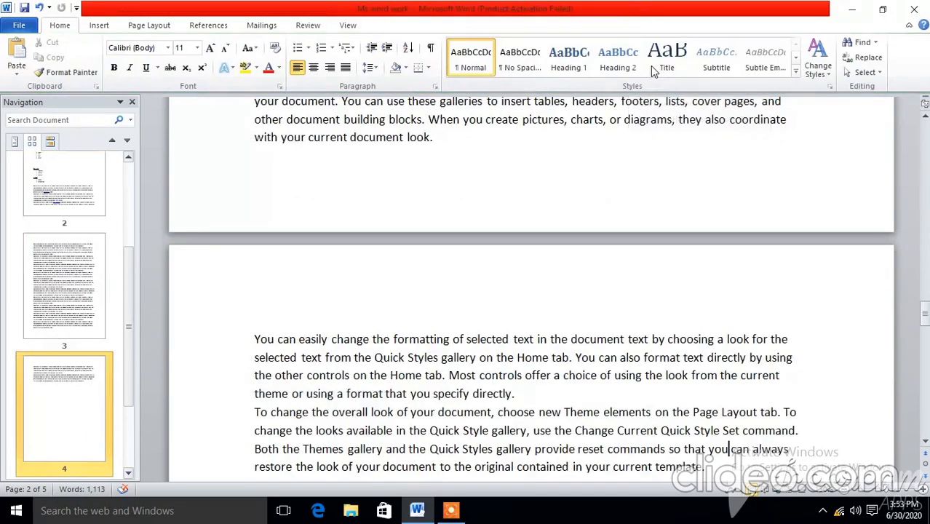
Step: Insert the built-in Blank header on page 4
left_click(100, 27)
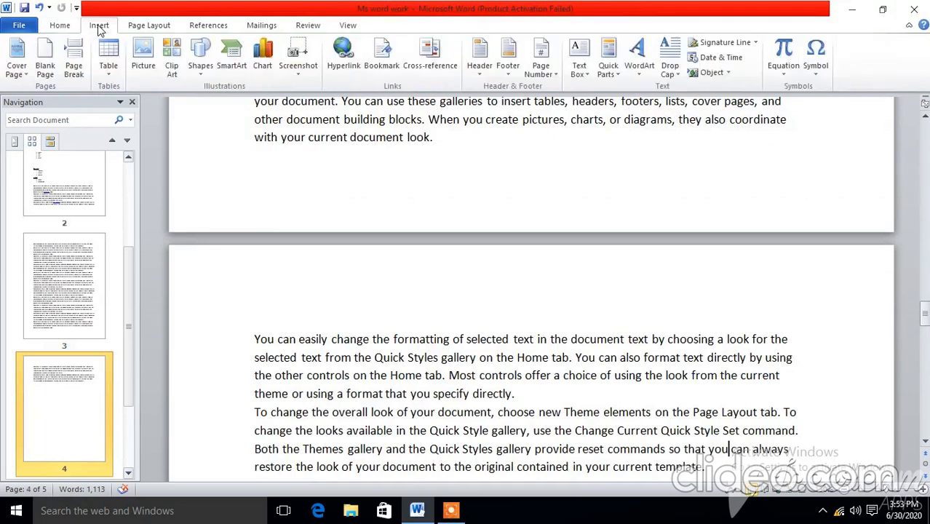
left_click(479, 71)
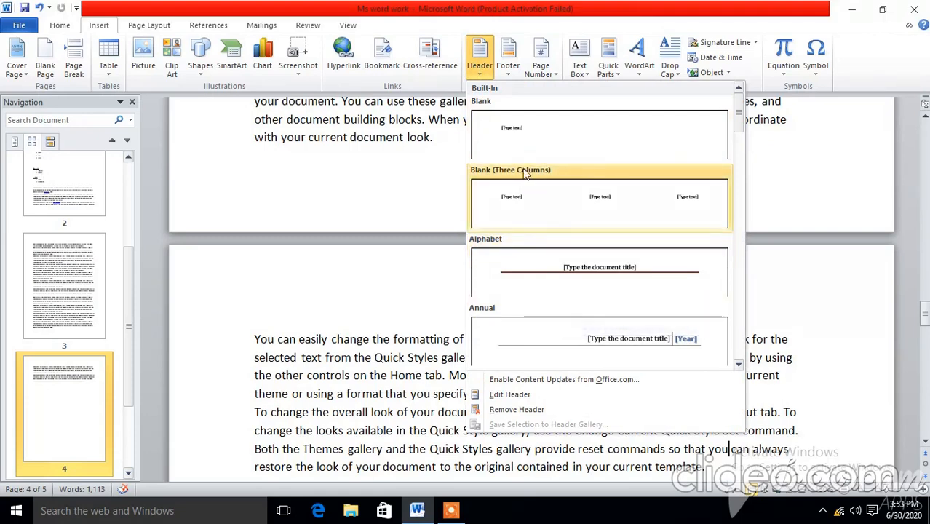
left_click(517, 137)
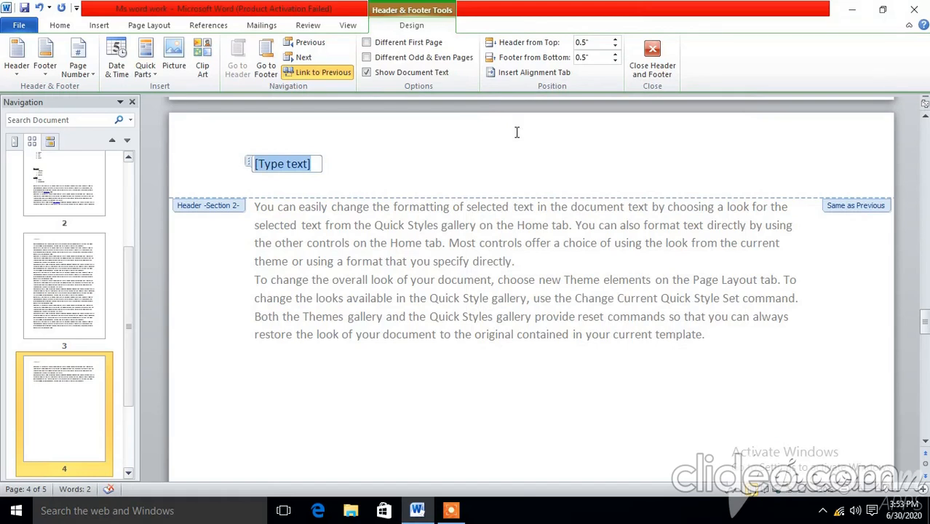
Step: Replace the header's placeholder text with the title Professor and the professor's surname, and start a new line below it
type("prd")
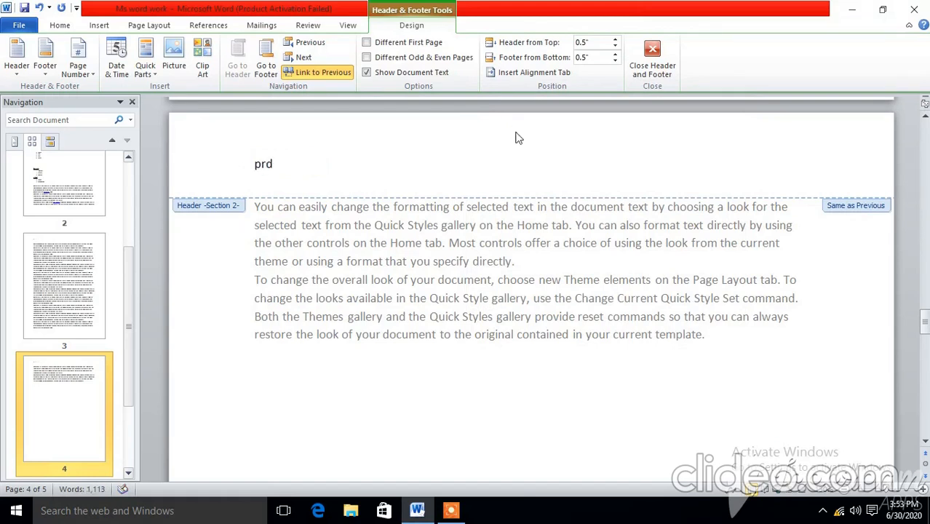
key("BackSpace")
type("ofessor fernand")
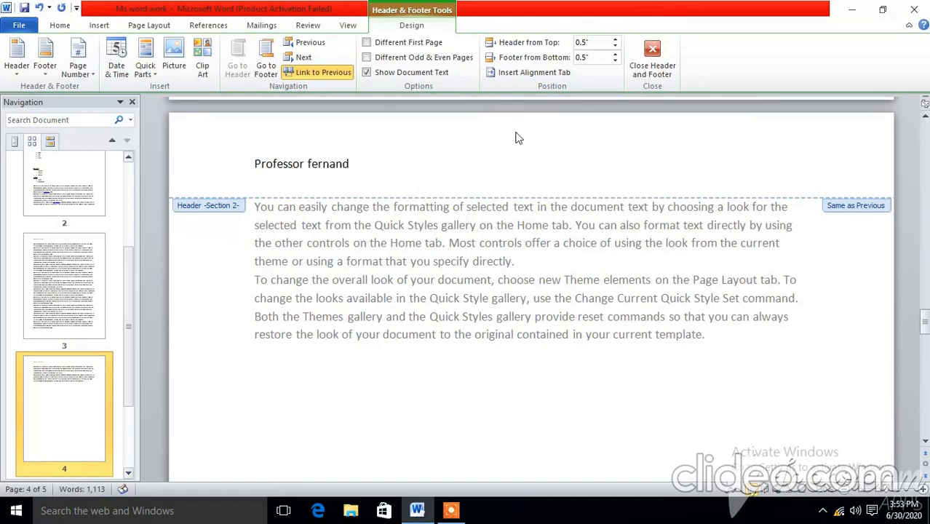
type("ez")
key("Return")
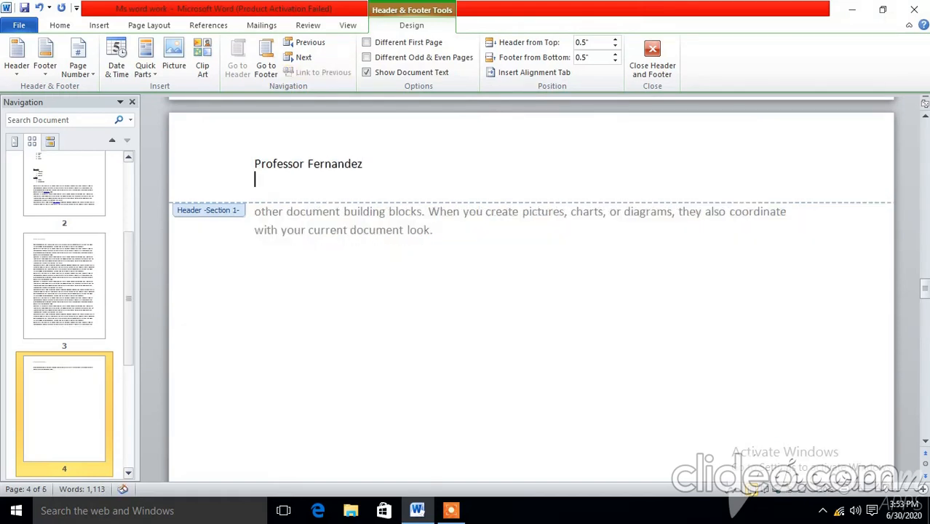